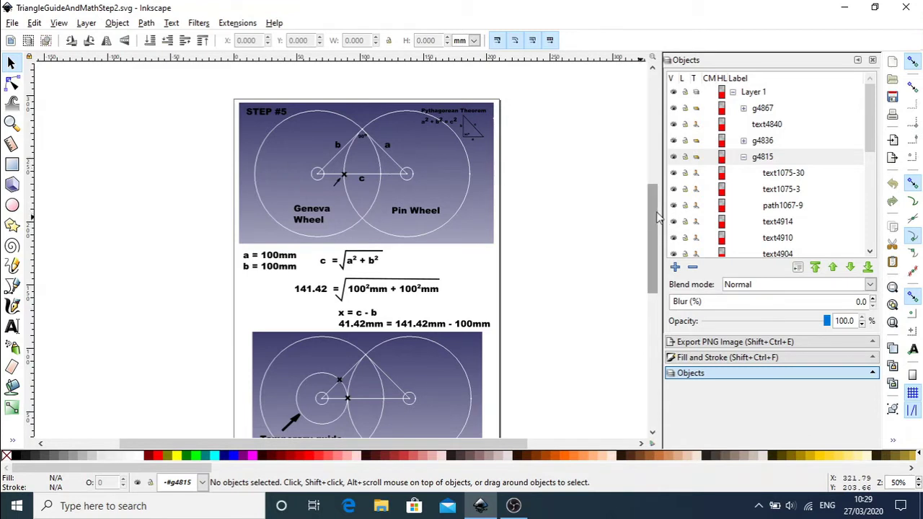
Scroll down until the 'Temporary guide for slot depth' drawing is fully visible below the calculations.
drag(656, 217, 657, 241)
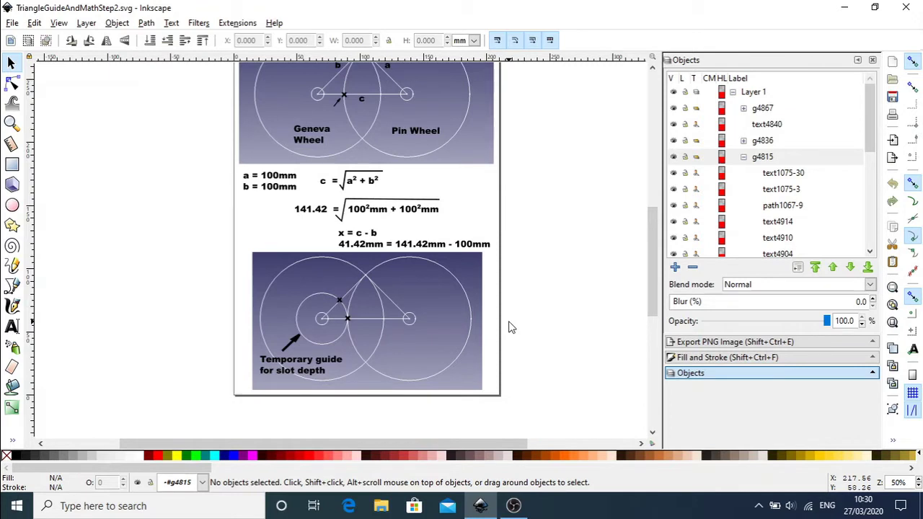
scroll(652, 285, up, 1)
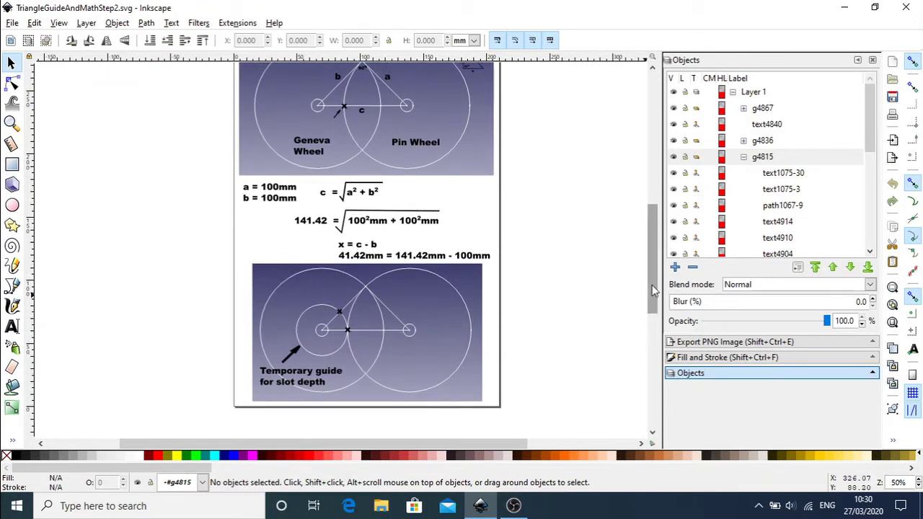
scroll(652, 285, up, 1)
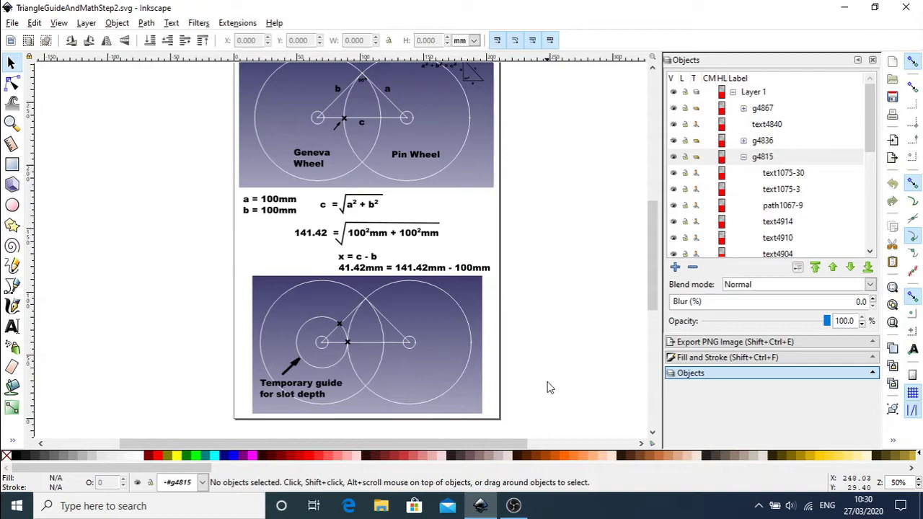
Switch to New document 2, move the yellow box from c to a and back, then select b.
click(514, 506)
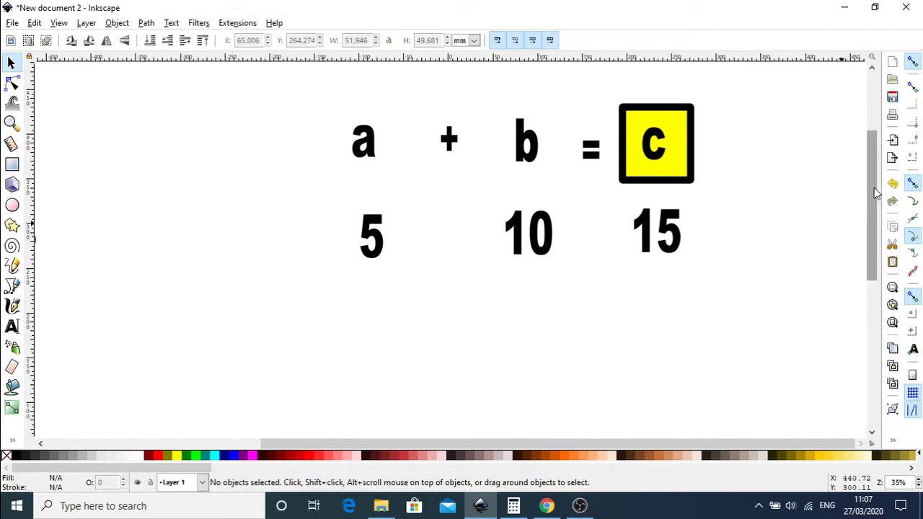
drag(871, 191, 873, 181)
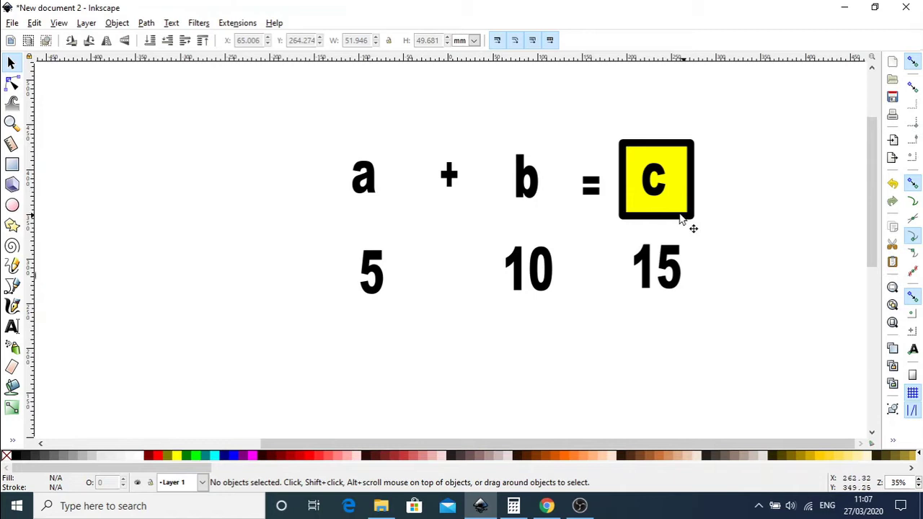
drag(671, 218, 386, 222)
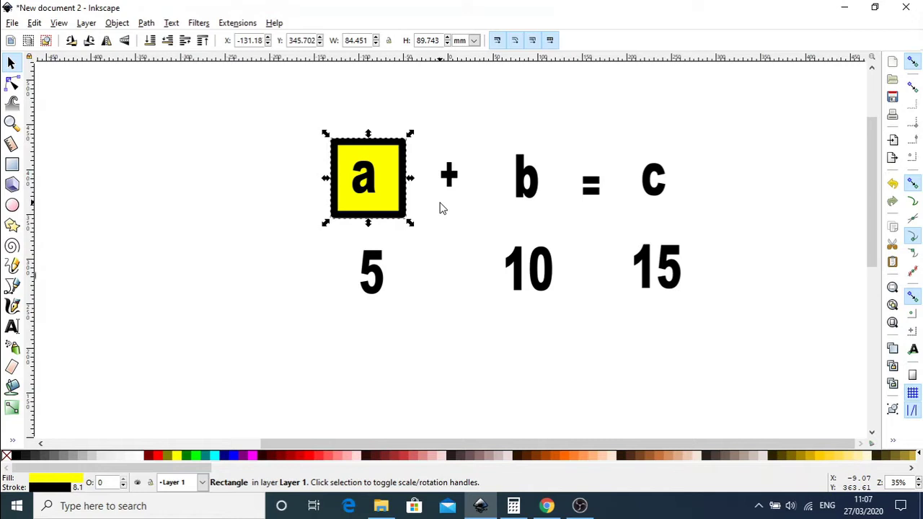
drag(384, 212, 664, 208)
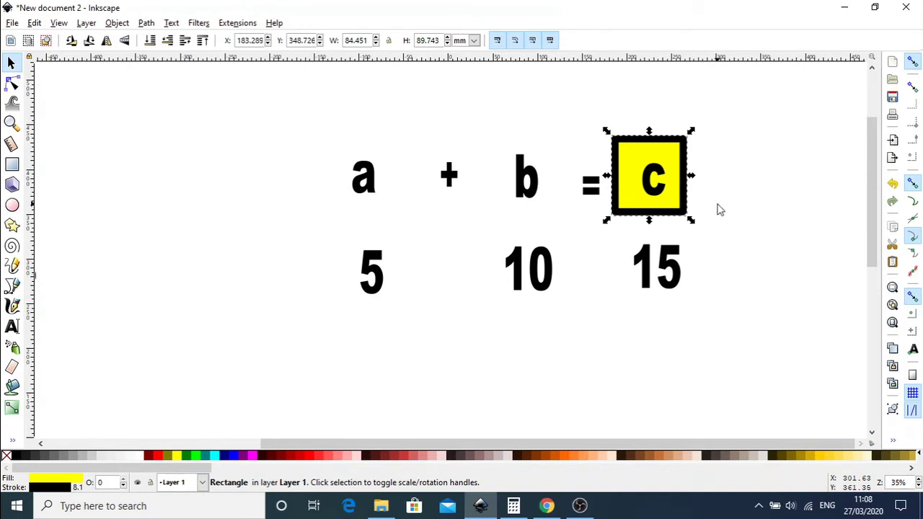
click(538, 200)
Copy and paste the letter b, then edit the copy to read -b.
key(ctrl)
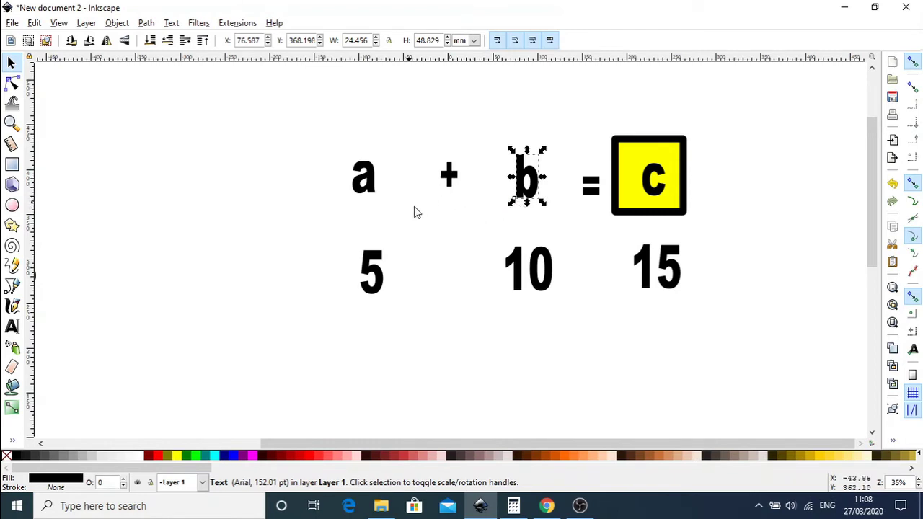
click(485, 216)
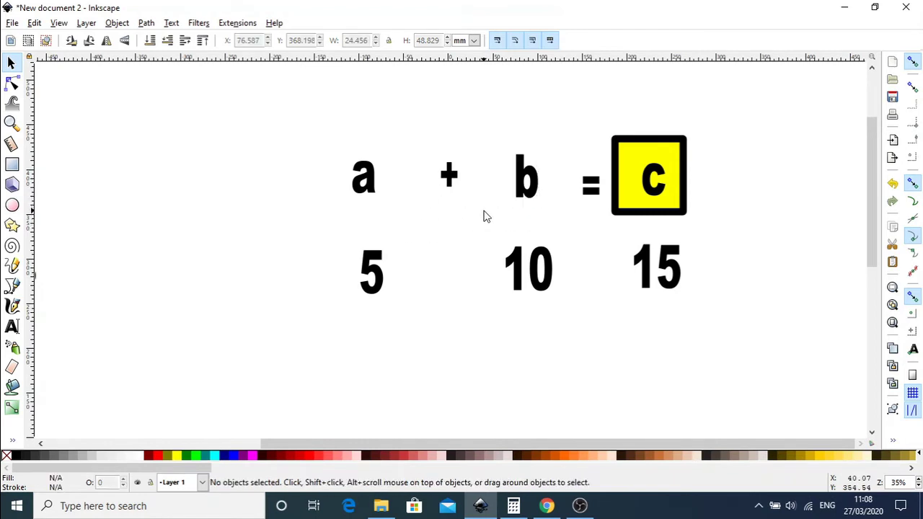
key(ctrl+v)
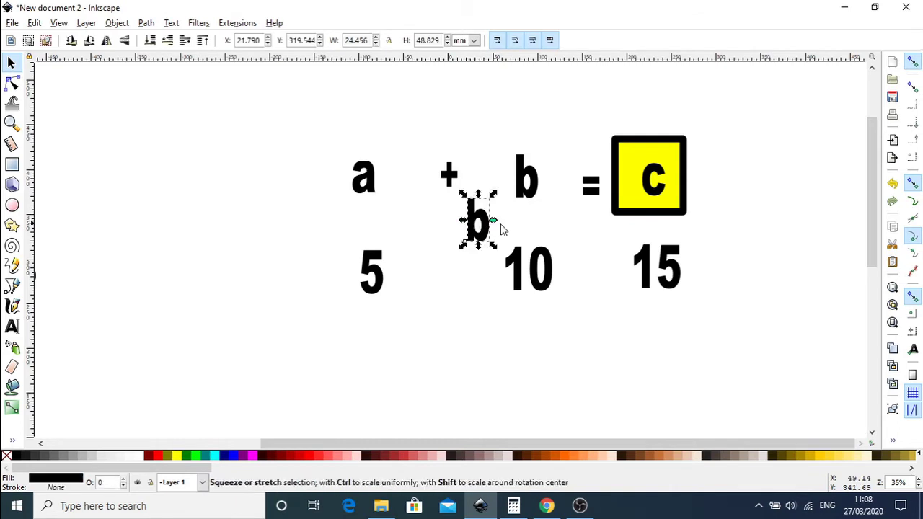
double_click(478, 227)
text(-)
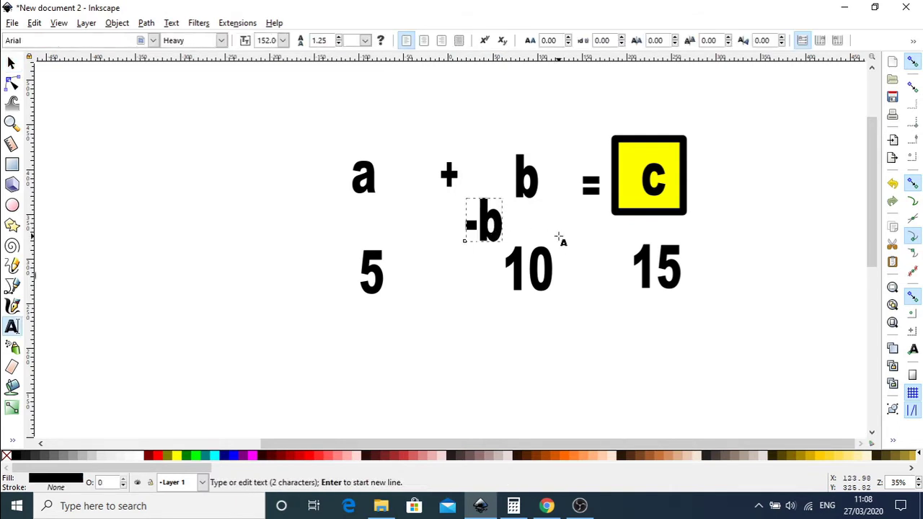
click(11, 63)
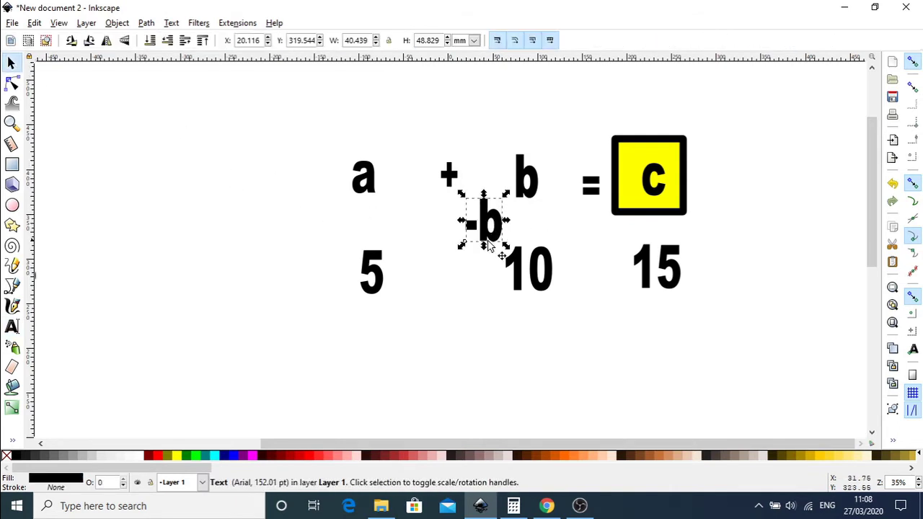
Position -b between b and the equals sign, then paste another copy of -b.
drag(488, 245, 575, 200)
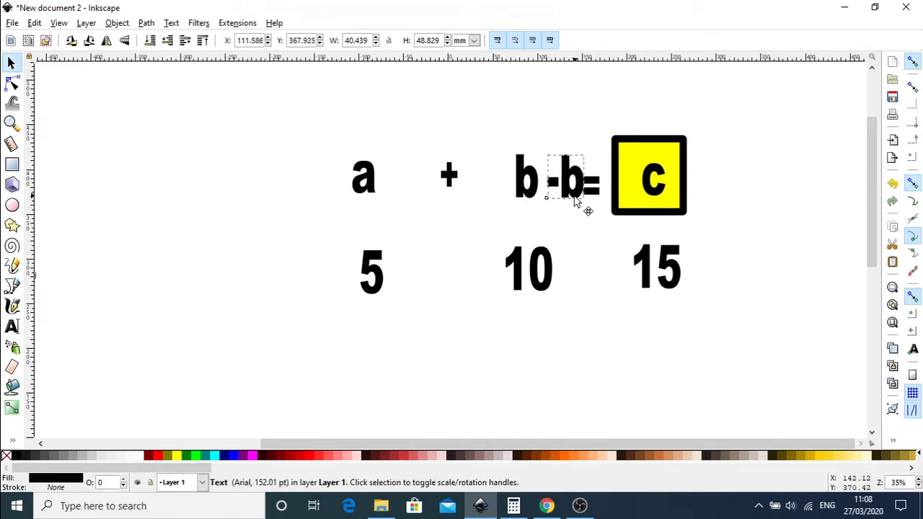
click(577, 202)
click(502, 194)
click(502, 193)
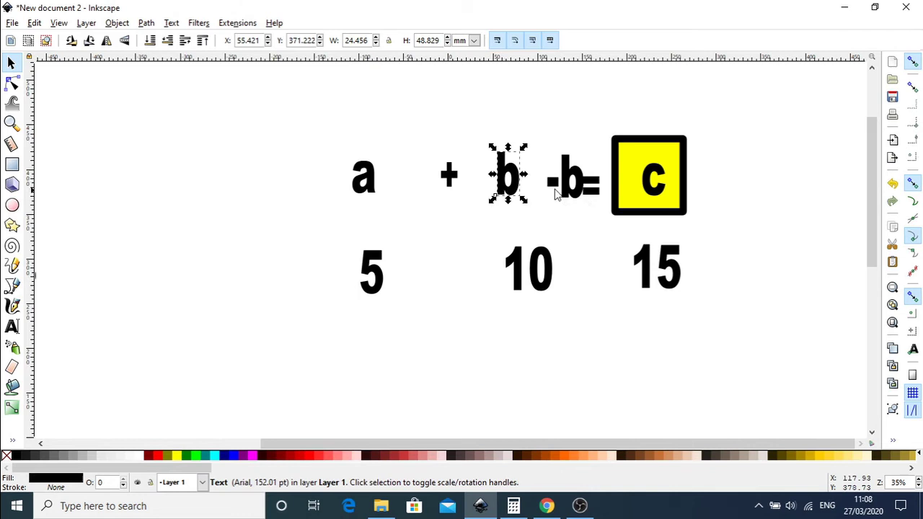
drag(577, 201, 562, 189)
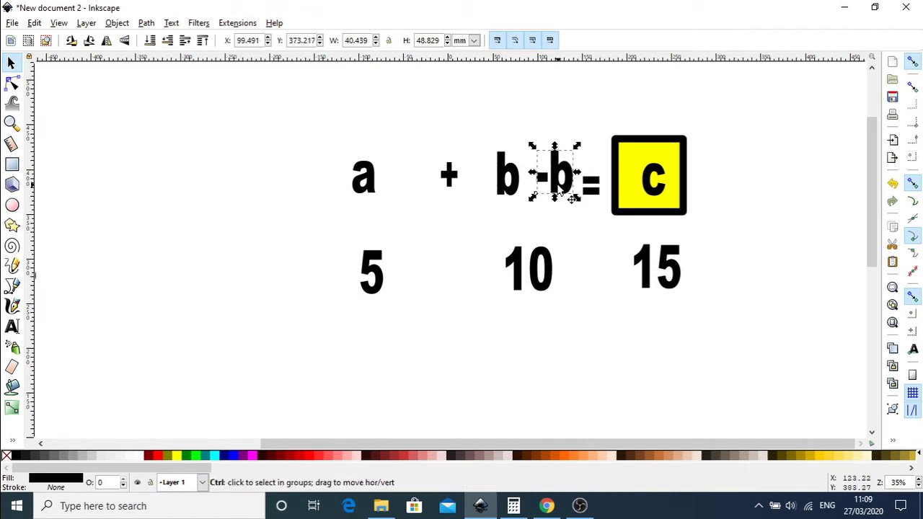
click(739, 177)
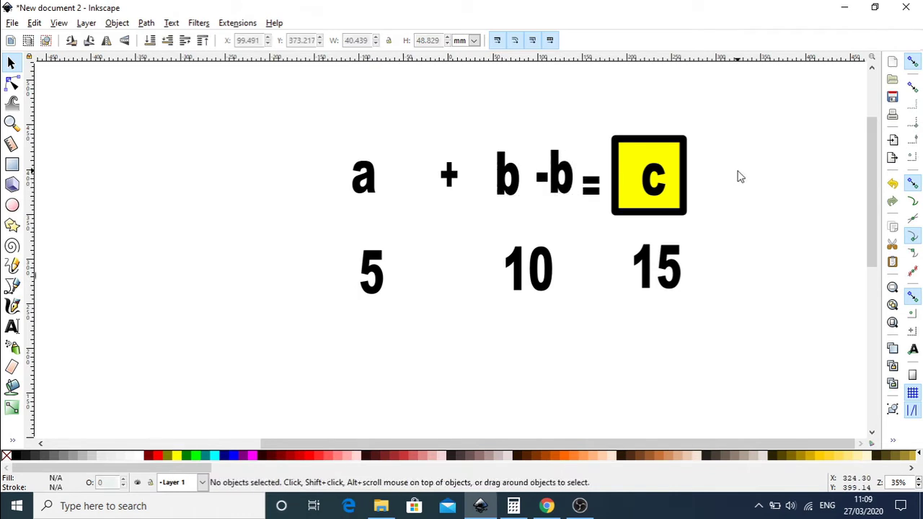
key(ctrl)
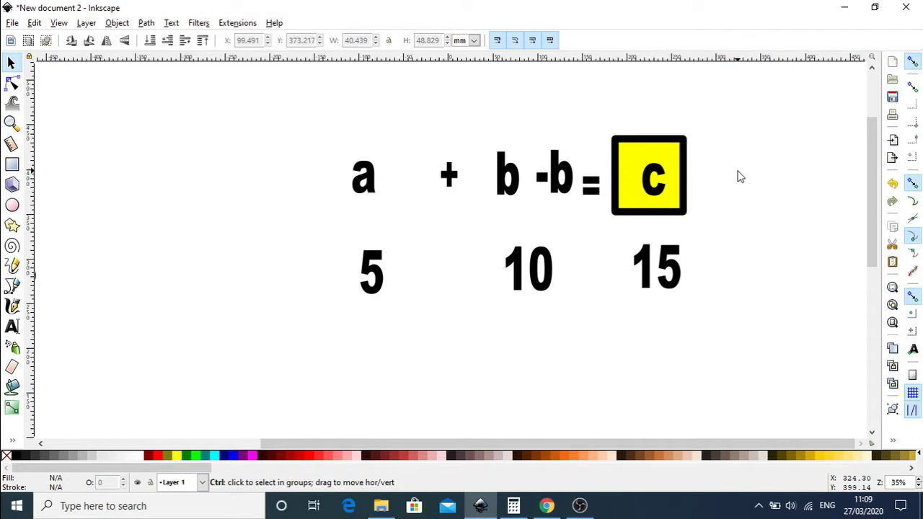
key(ctrl+v)
Place the new -b right of the c box and make a -10 duplicate of 10.
drag(738, 179, 733, 210)
click(745, 230)
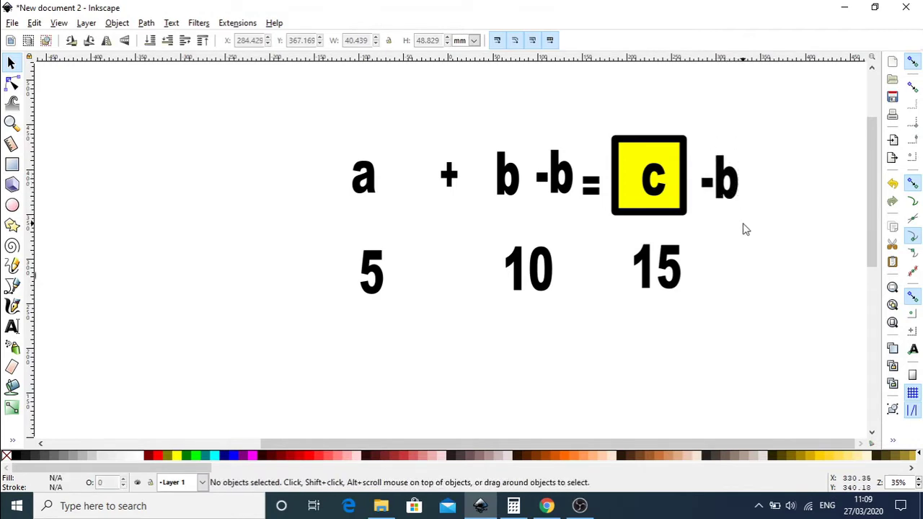
click(545, 284)
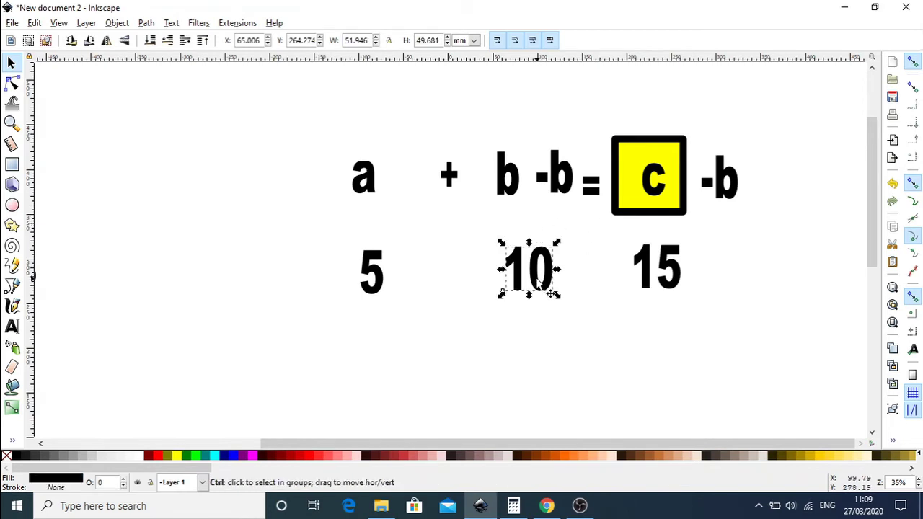
key(ctrl+d)
drag(550, 292, 607, 287)
text(t)
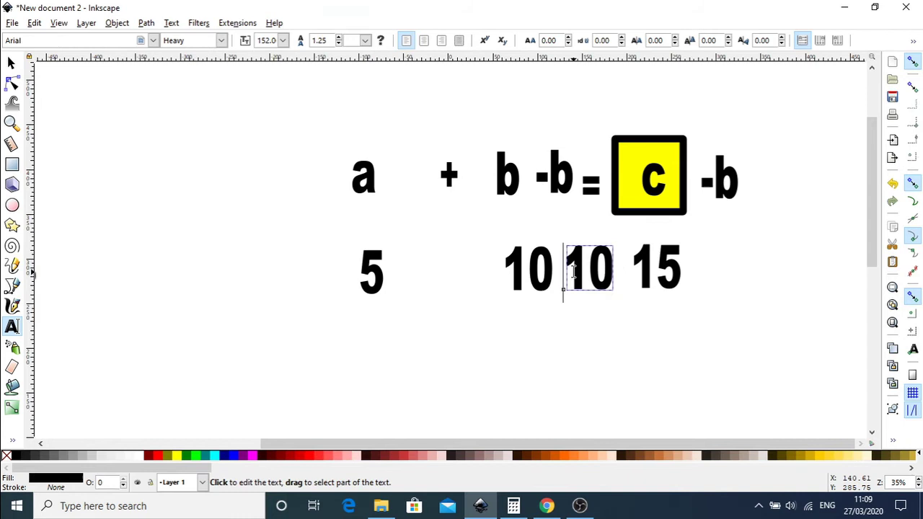
text(-)
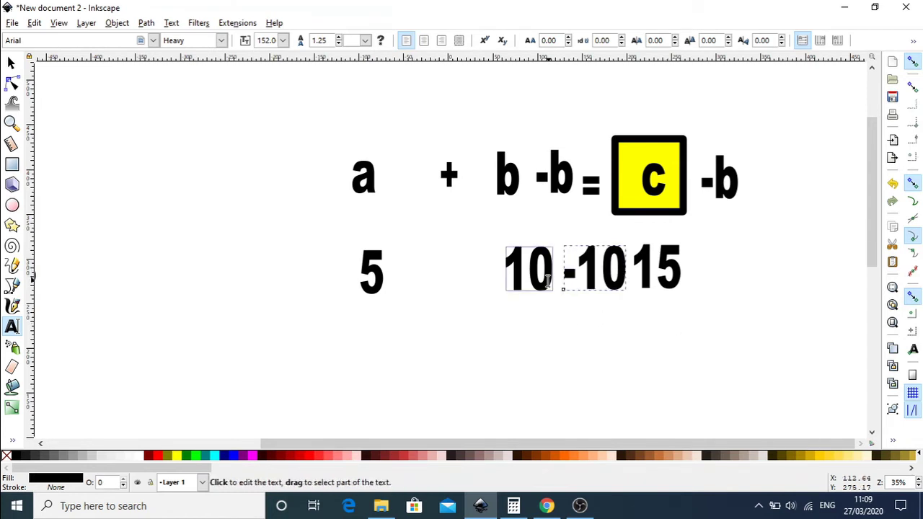
click(551, 273)
key(Escape)
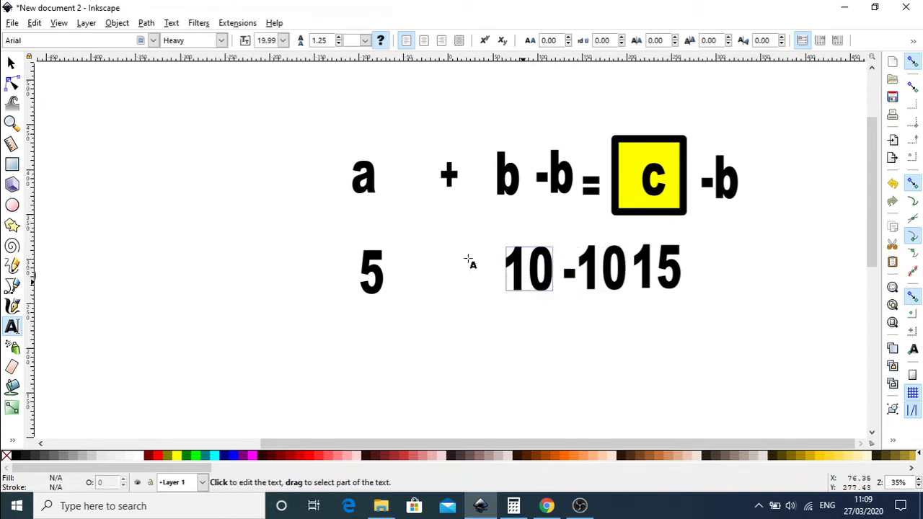
Rearrange the bottom row so it reads 5 10 -10 15 without overlaps.
click(11, 63)
drag(536, 286, 507, 286)
drag(614, 283, 586, 283)
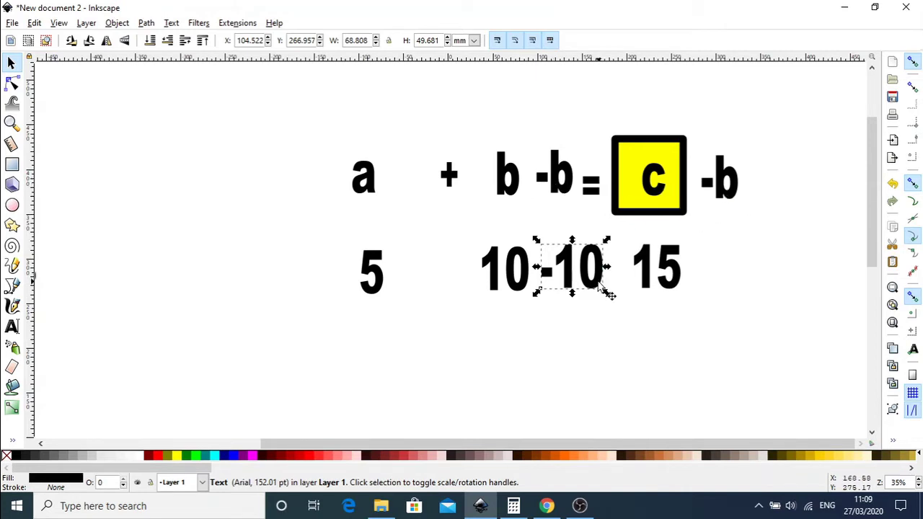
click(501, 281)
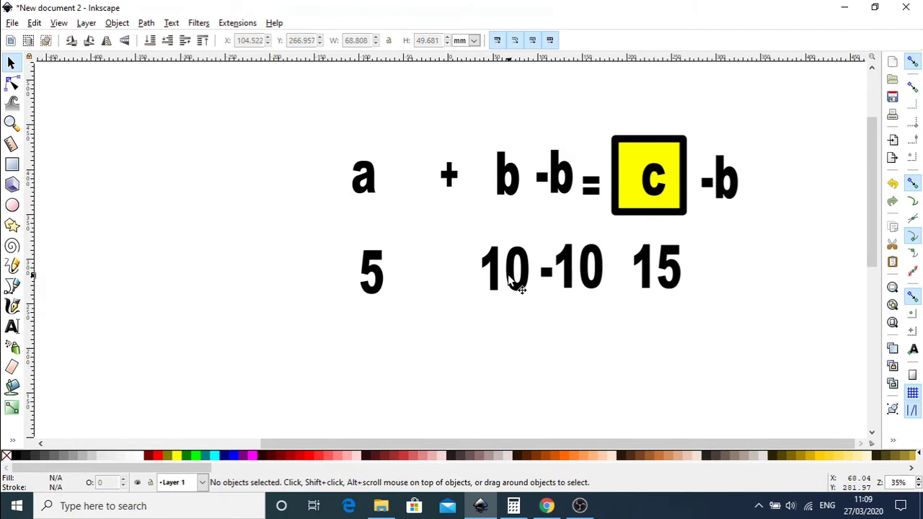
click(511, 281)
click(510, 282)
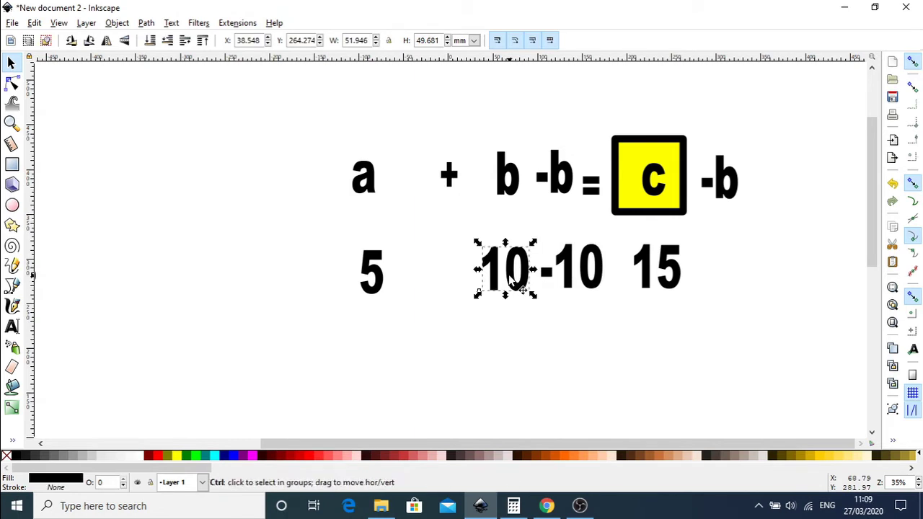
Paste a copy of 10 and place it under the trailing -b.
click(741, 275)
key(ctrl+v)
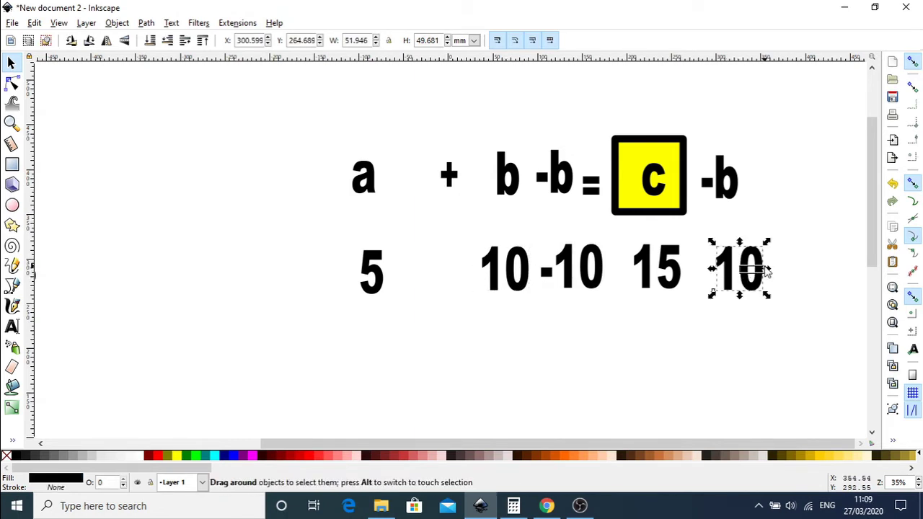
click(760, 270)
mouse_move(749, 270)
mouse_down()
mouse_move(755, 252)
mouse_move(755, 261)
mouse_up()
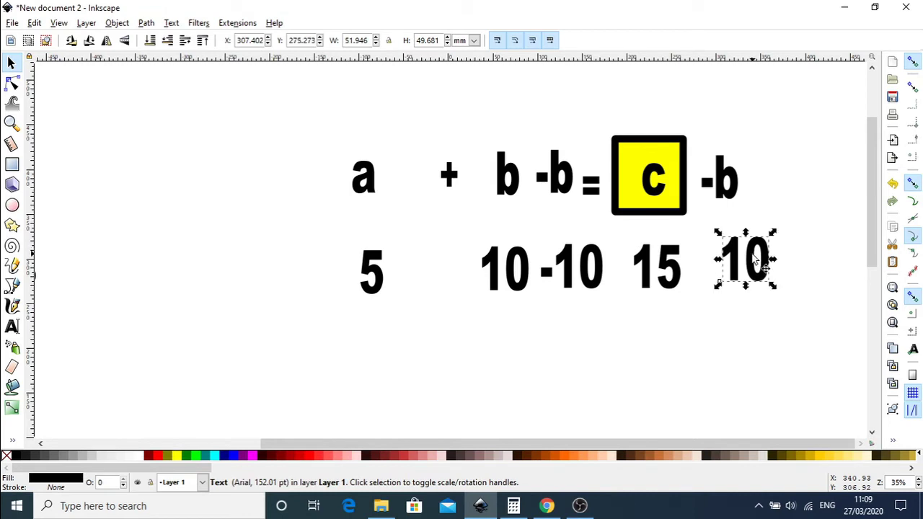
Move the -10 and the 10 under b lower on the page.
click(521, 200)
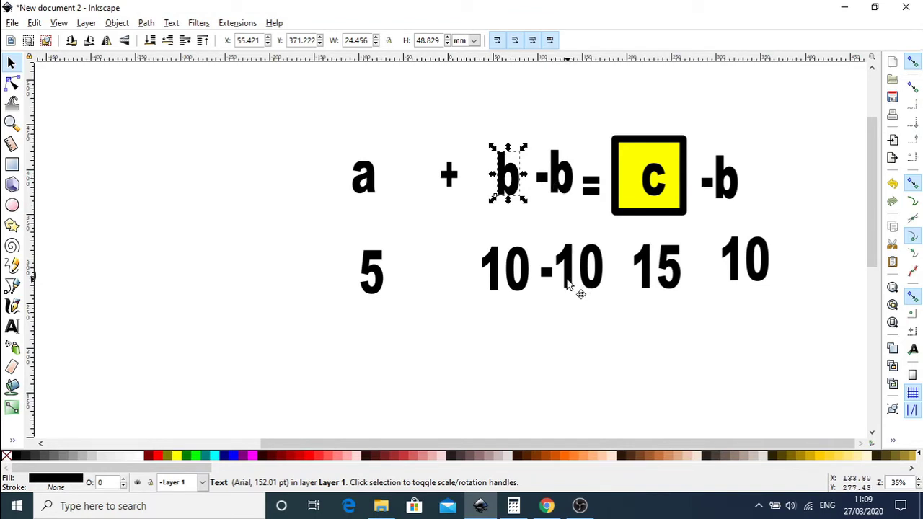
drag(566, 282, 568, 328)
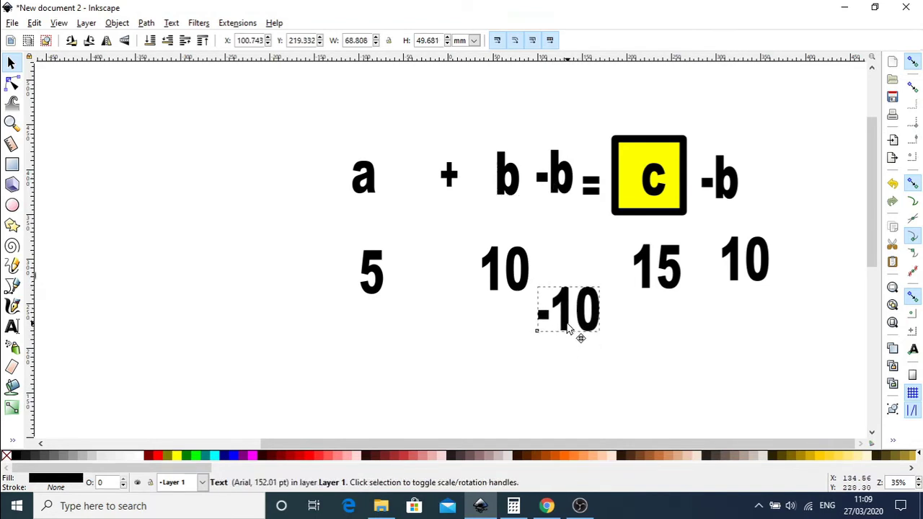
click(568, 328)
drag(515, 293, 487, 312)
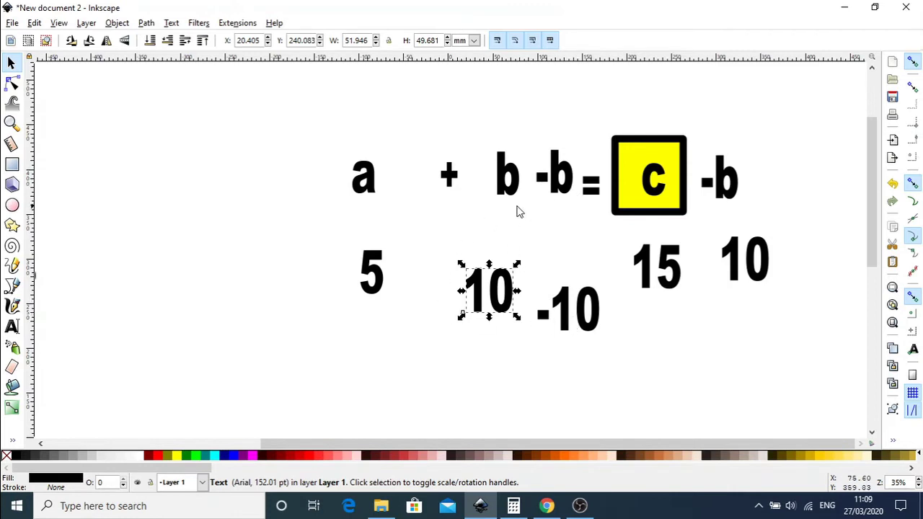
Delete the 10 and -10 values along with the b and -b terms.
drag(455, 246, 614, 375)
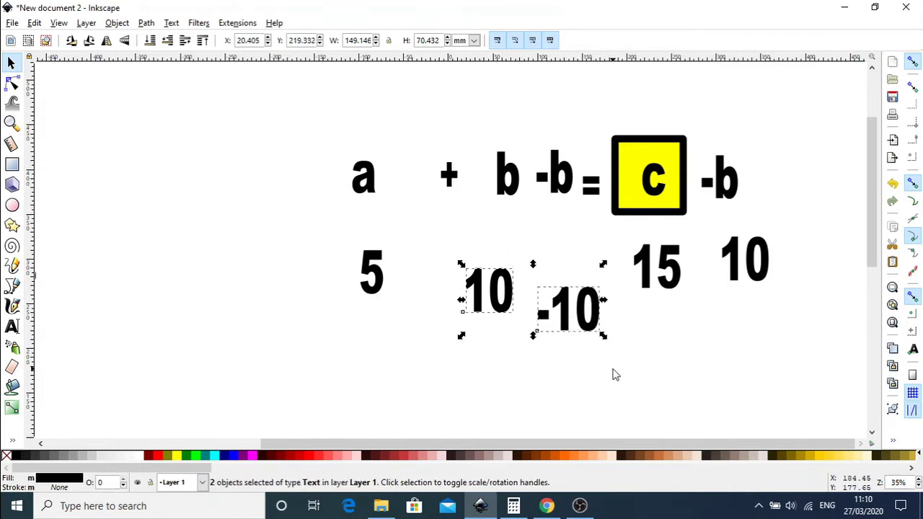
key(Delete)
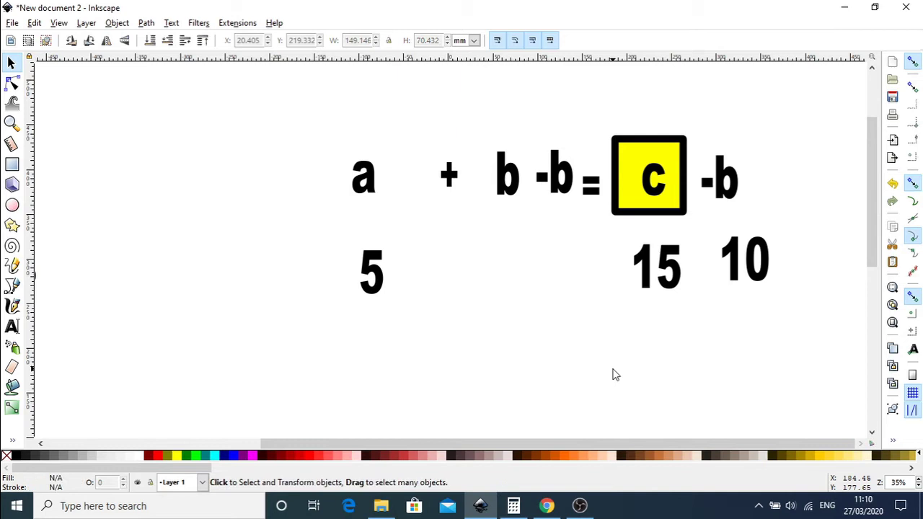
drag(488, 110, 584, 223)
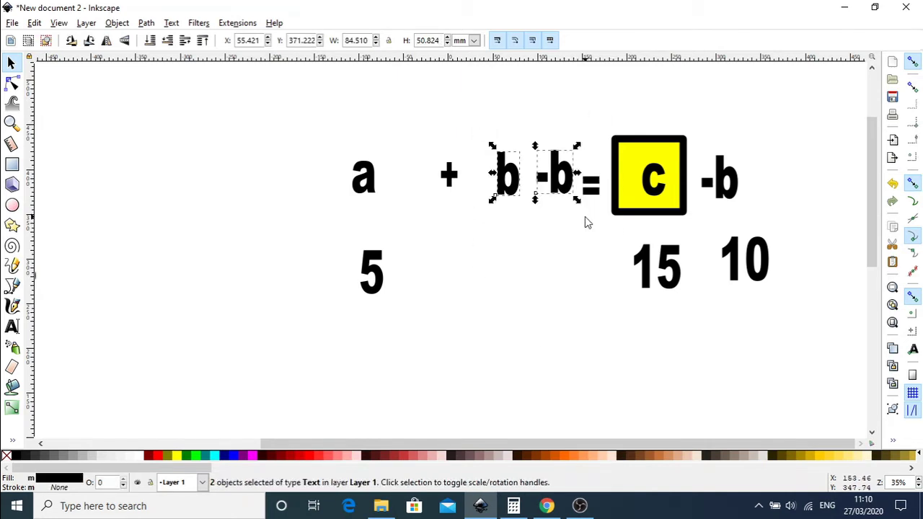
key(Delete)
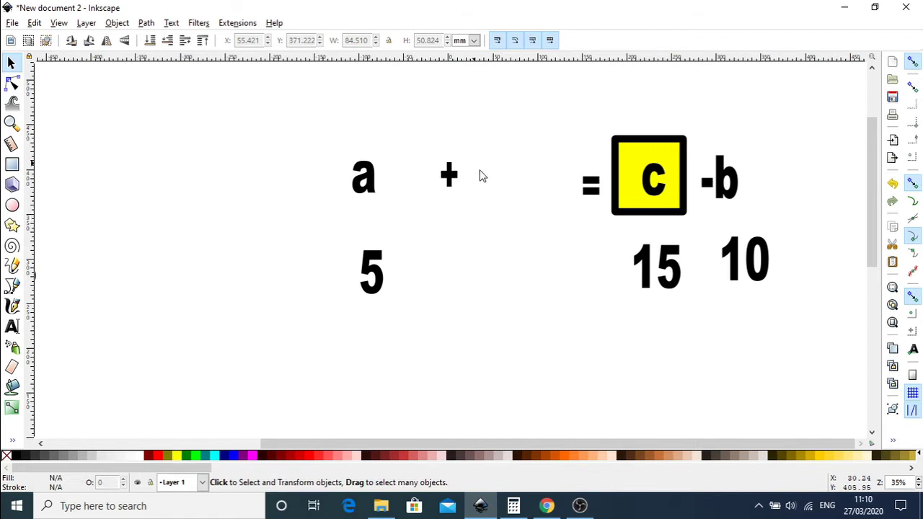
Delete the plus sign, then move a beside the equals sign with 5 beneath it.
click(454, 186)
key(Delete)
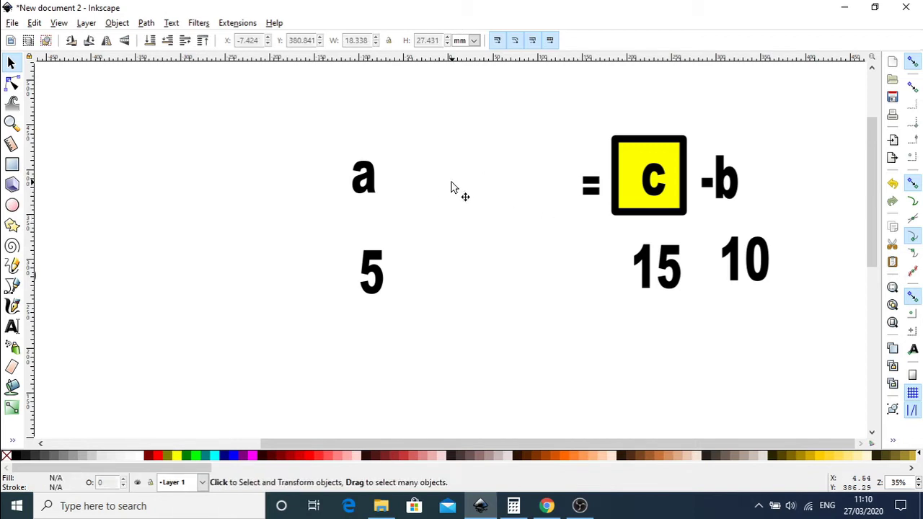
drag(375, 188, 554, 198)
drag(382, 284, 550, 289)
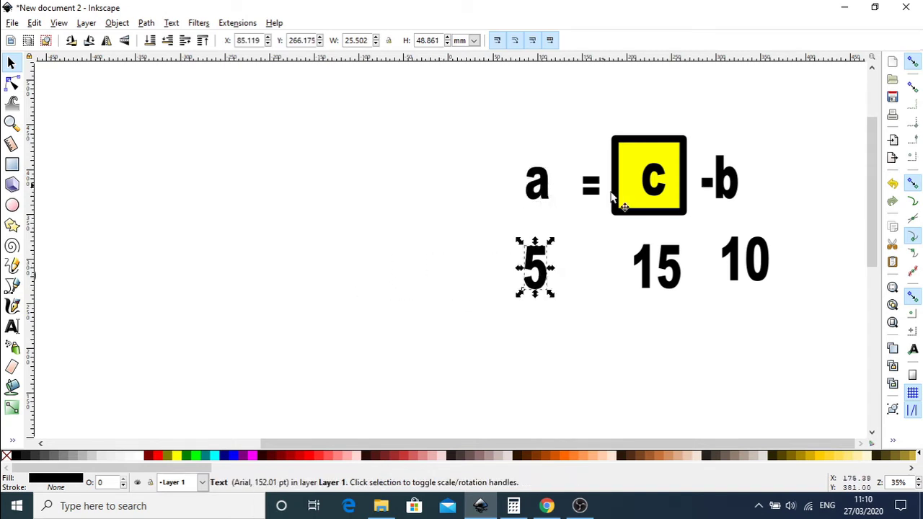
Move the yellow box from c onto a and shift -b closer to c.
drag(611, 196, 496, 218)
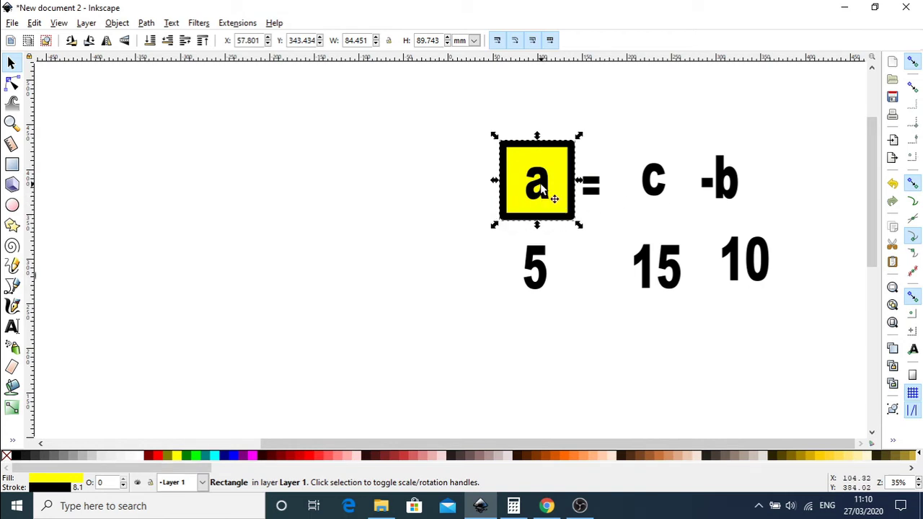
drag(707, 184, 688, 189)
click(689, 189)
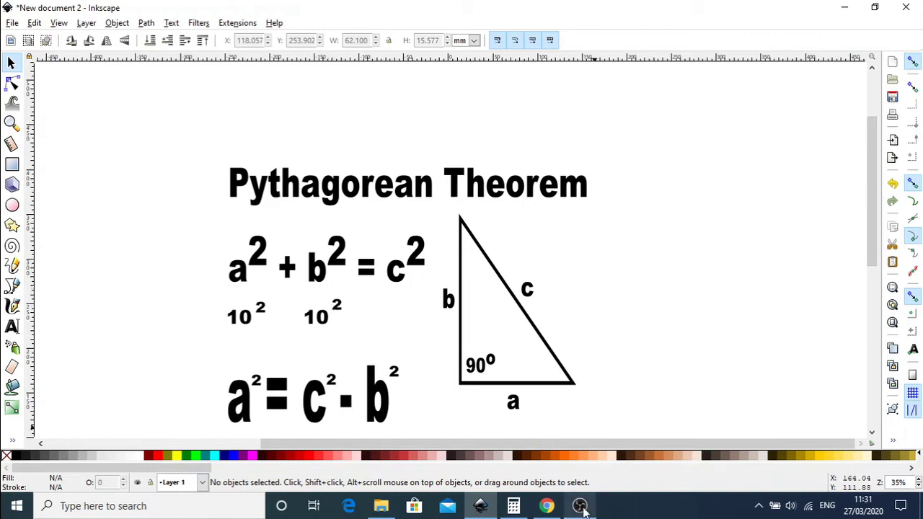
Open Windows Calculator from the taskbar over the Inkscape page.
click(514, 506)
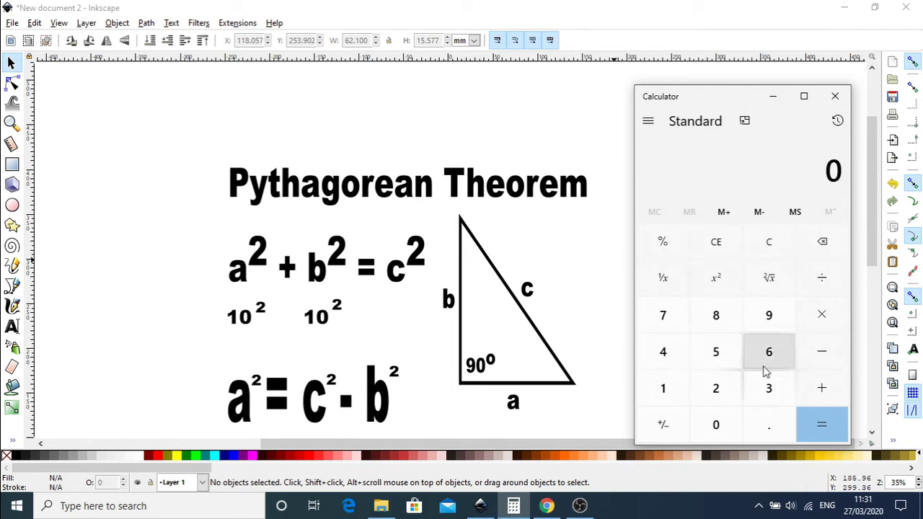
Compute √(10² + 10²) = 14.14213562373095 in Calculator, then return to Inkscape.
click(674, 398)
click(712, 424)
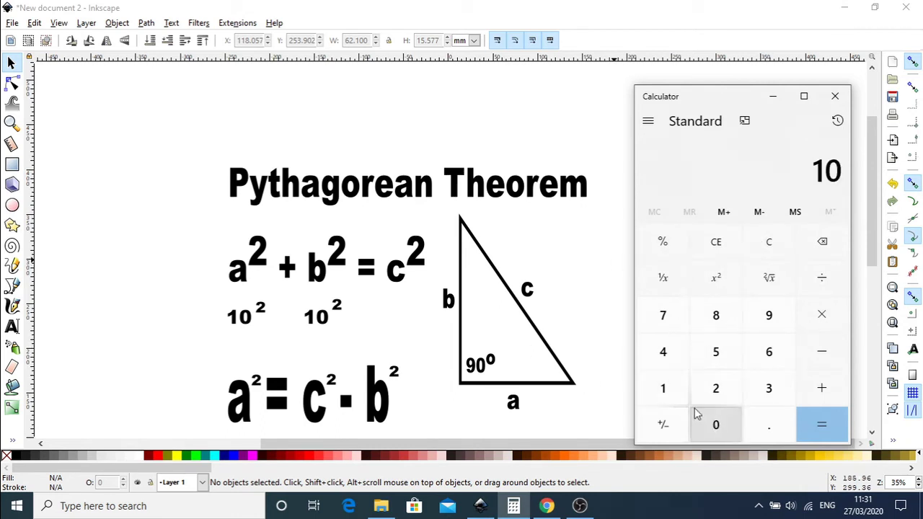
click(712, 283)
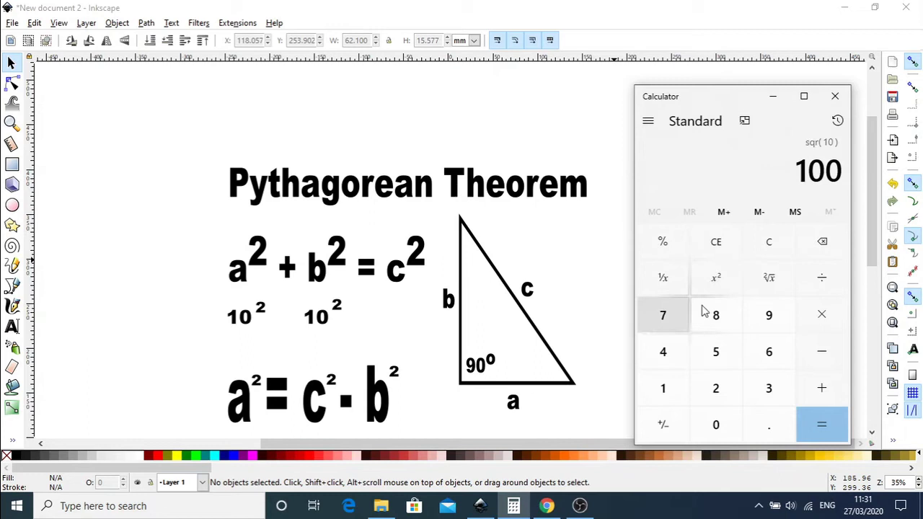
click(822, 387)
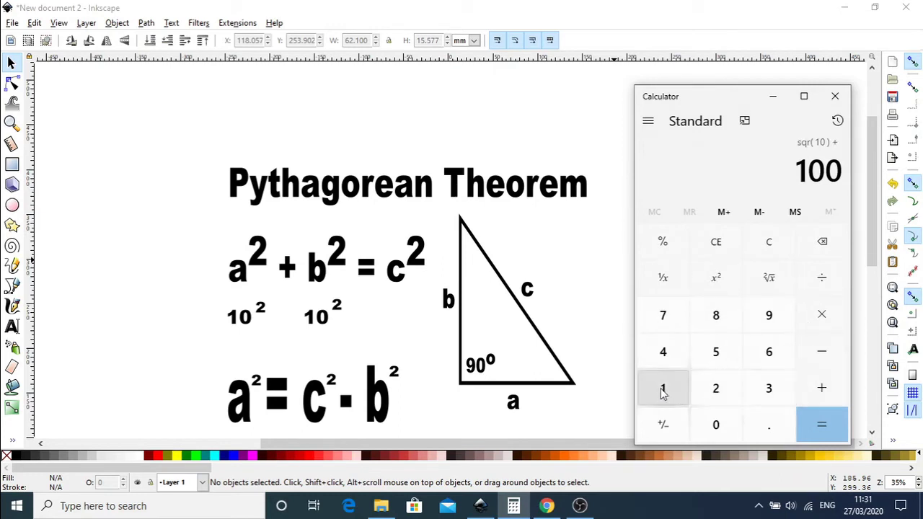
click(663, 393)
click(714, 426)
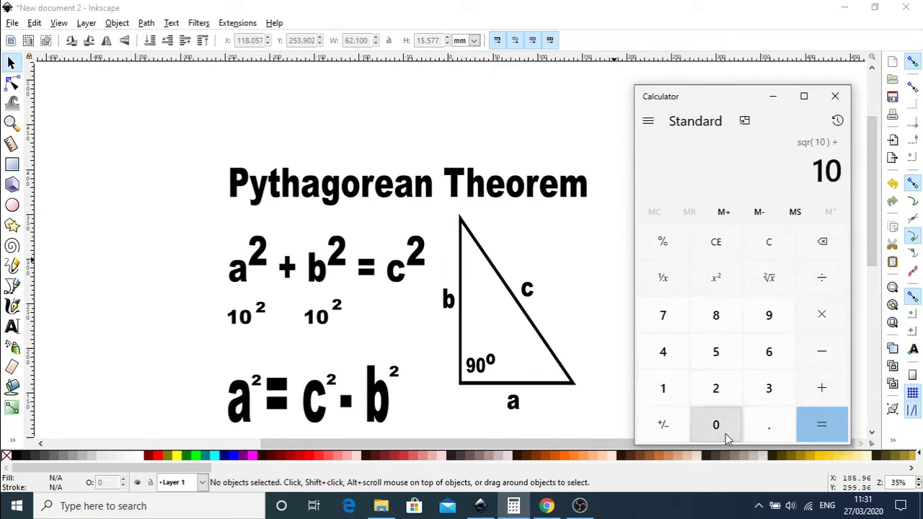
click(718, 281)
click(836, 432)
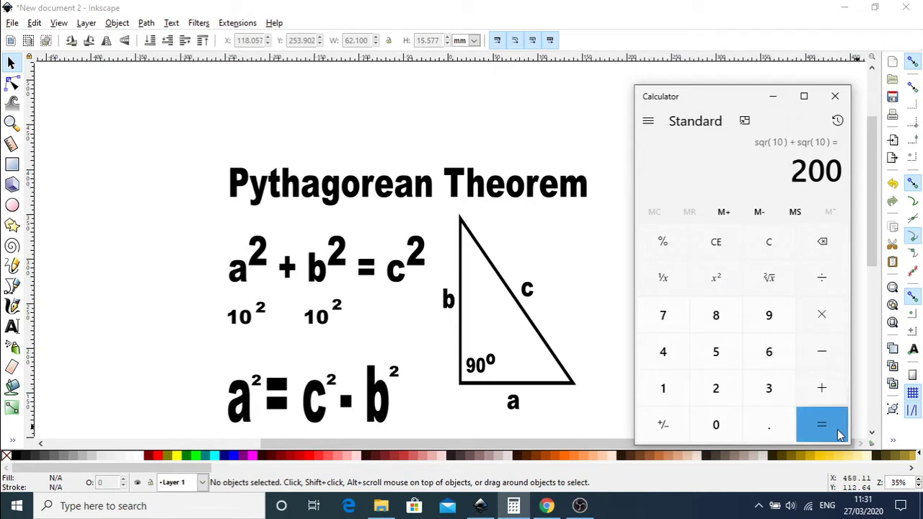
click(770, 280)
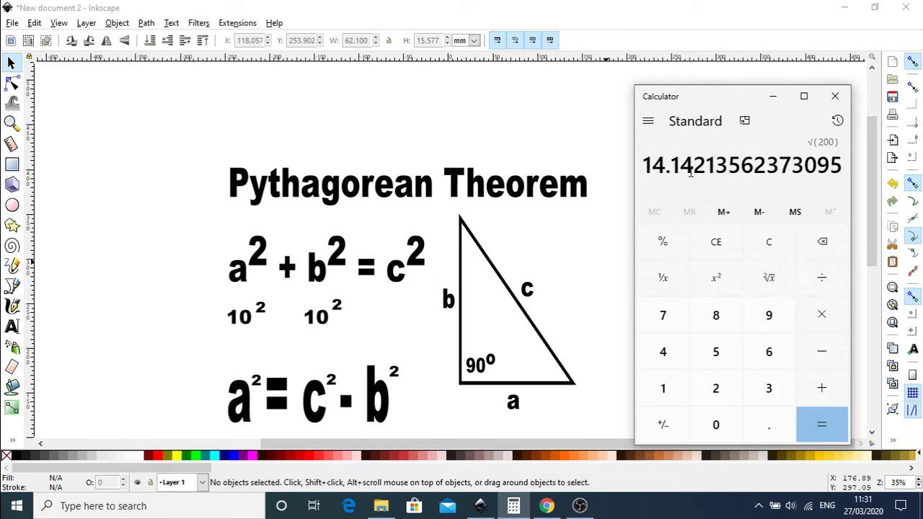
click(570, 305)
Paste the 14.14 value and place it just below and right of c on the hypotenuse.
key(ctrl+v)
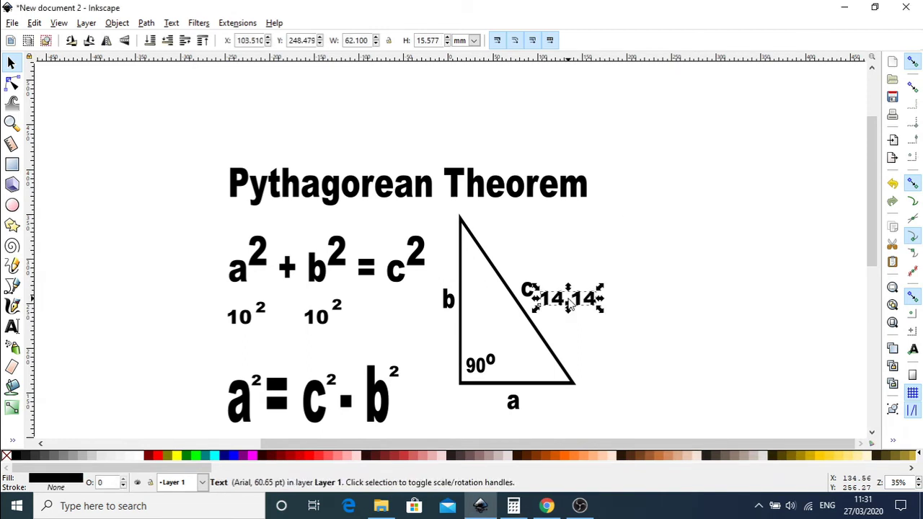
click(589, 315)
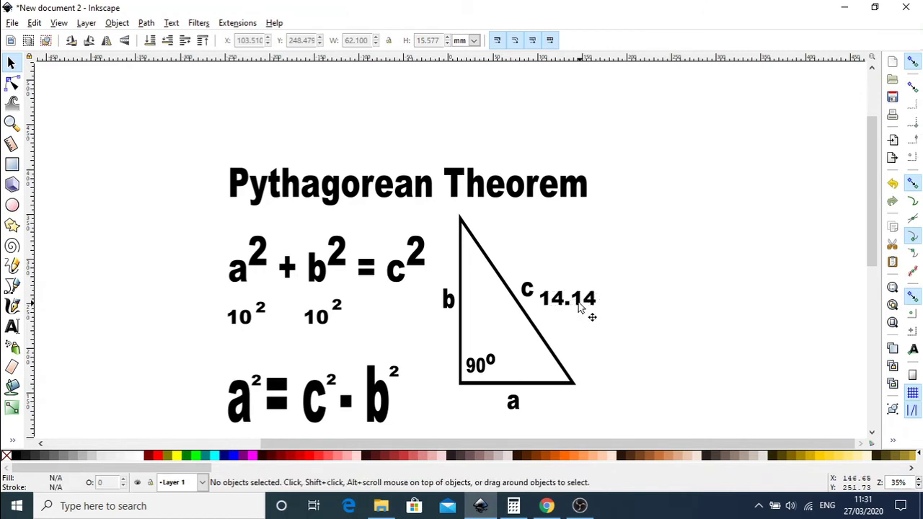
drag(581, 307, 602, 328)
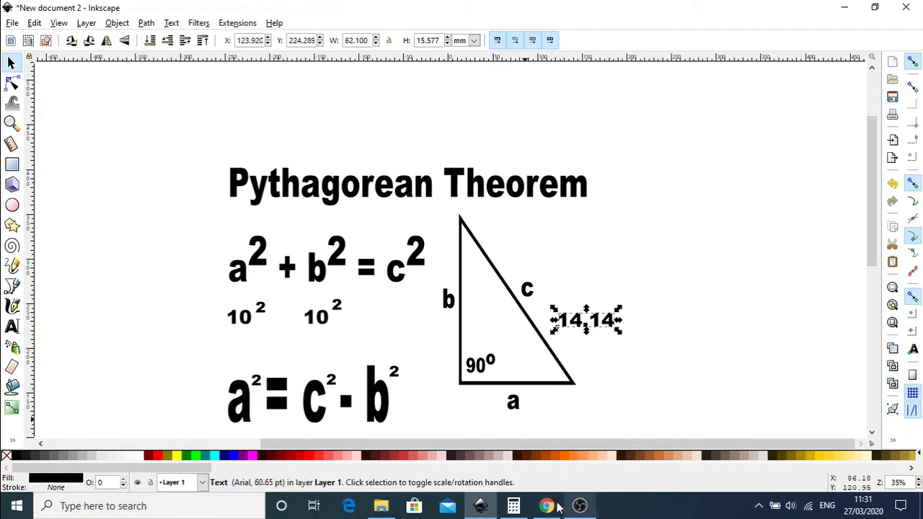
In Calculator, square 10 to get 100, then take its square root back to 10.
click(515, 507)
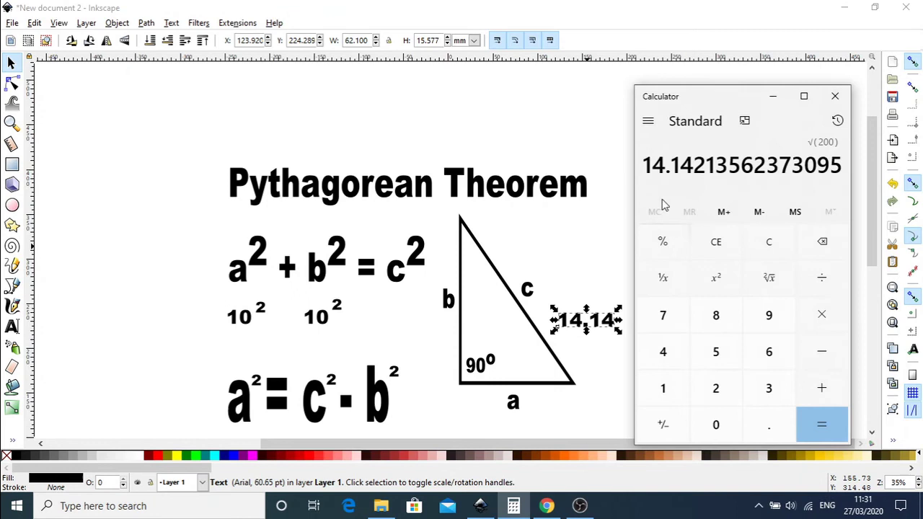
click(773, 247)
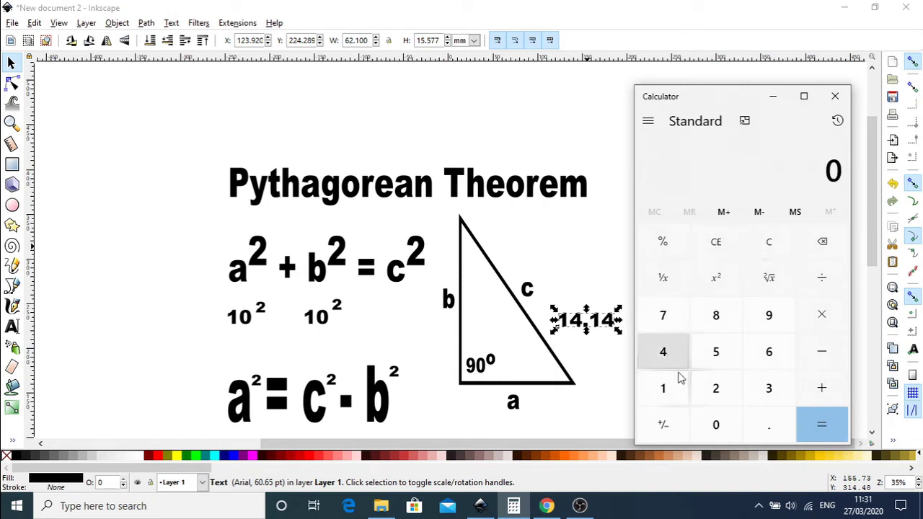
click(664, 391)
click(714, 425)
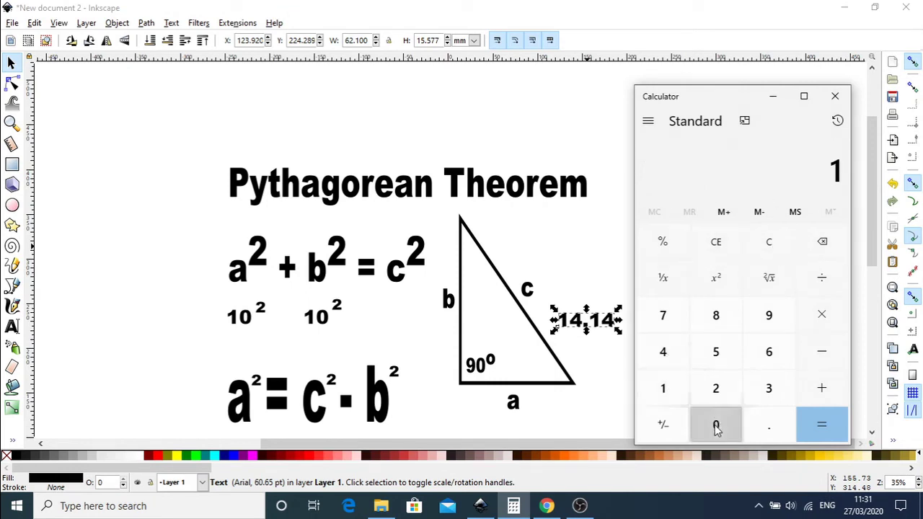
click(730, 288)
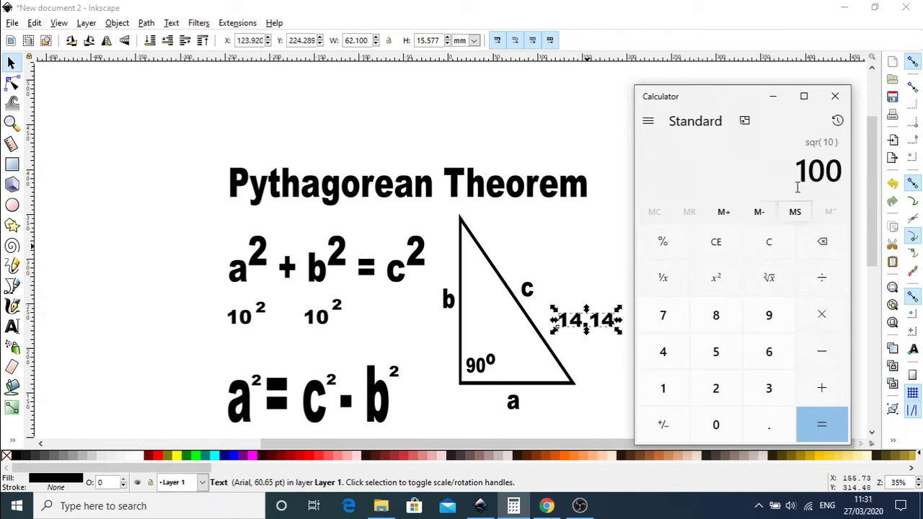
click(764, 288)
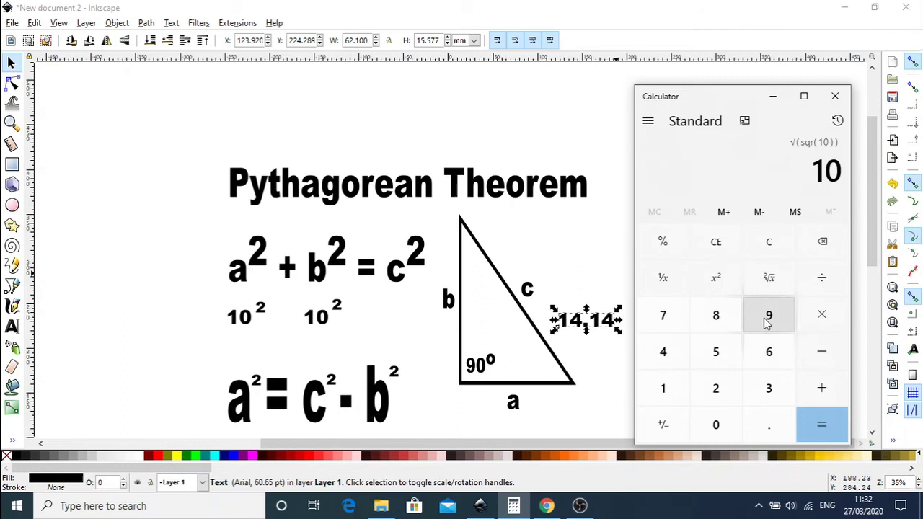
Square 14.14 to get 199.9396, clear the calculator and return to Inkscape.
click(771, 245)
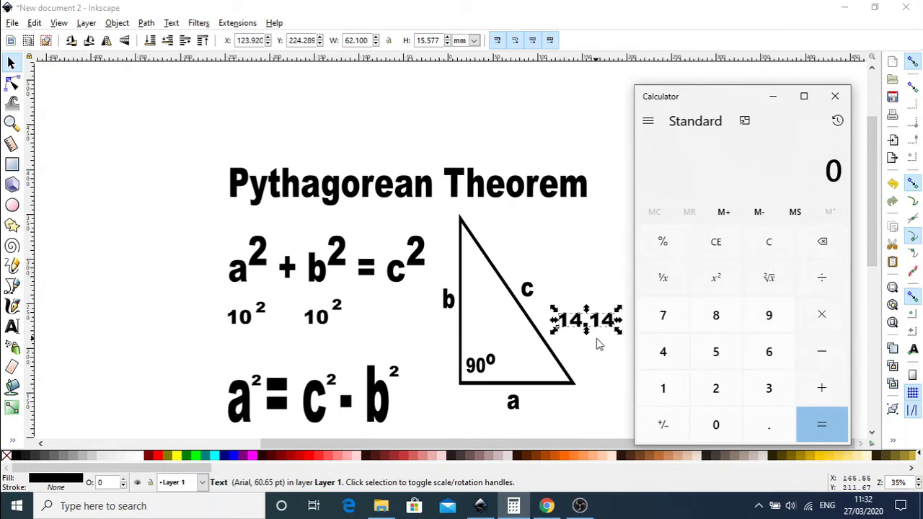
click(662, 390)
click(663, 352)
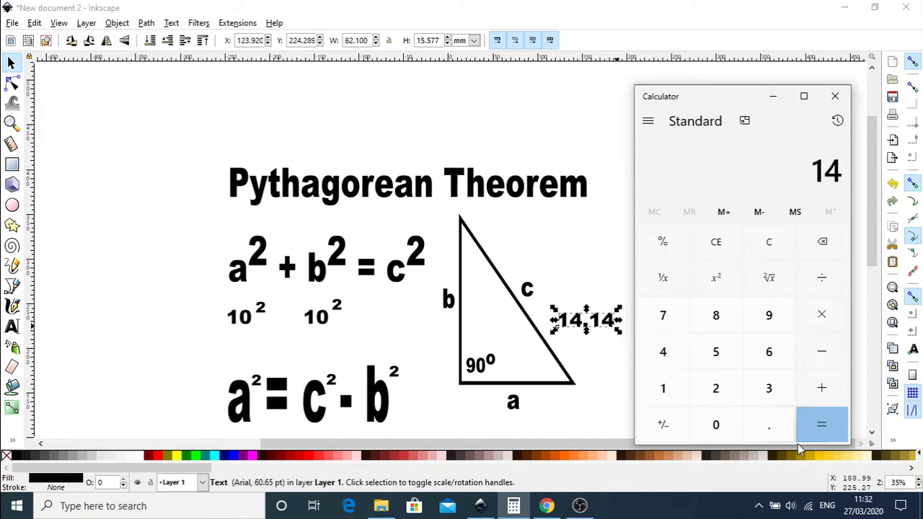
click(769, 426)
click(655, 402)
click(656, 340)
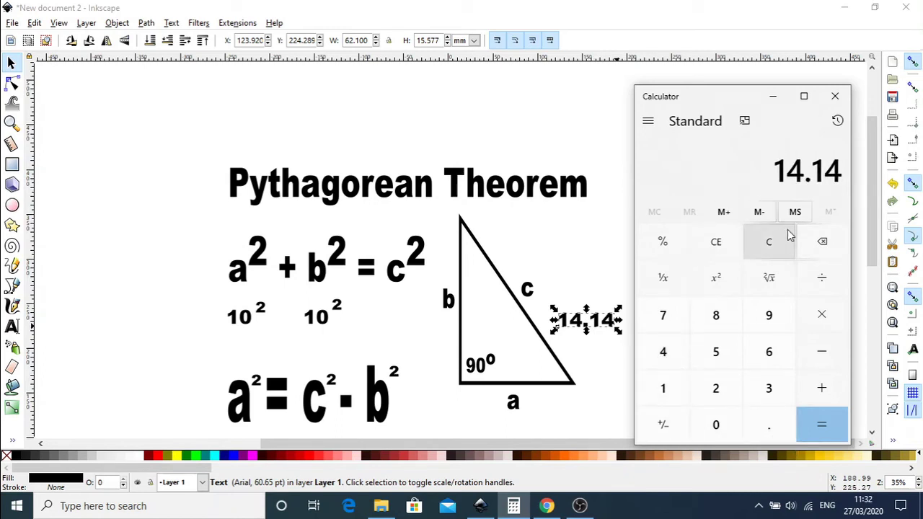
click(721, 281)
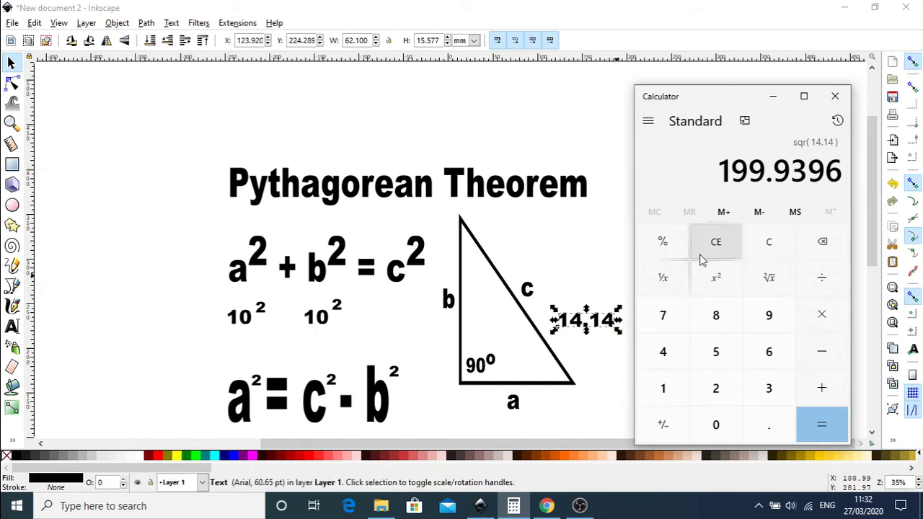
click(716, 283)
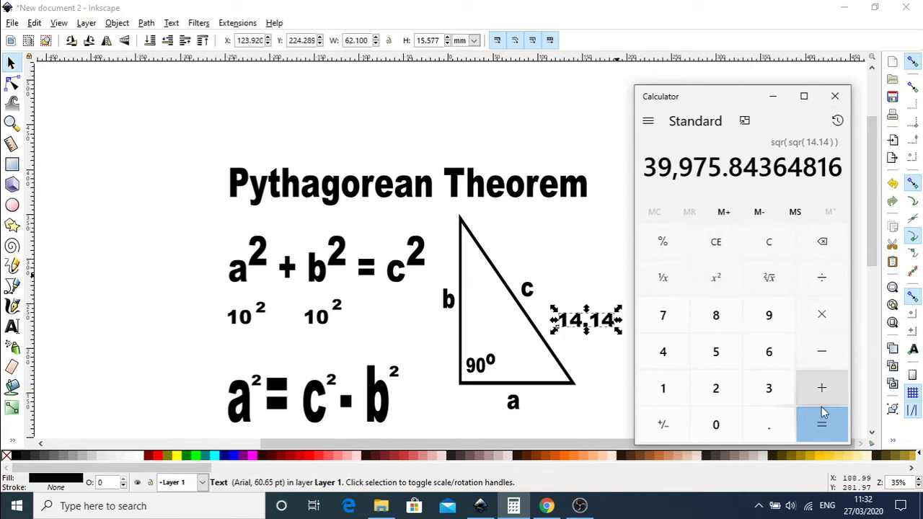
click(768, 242)
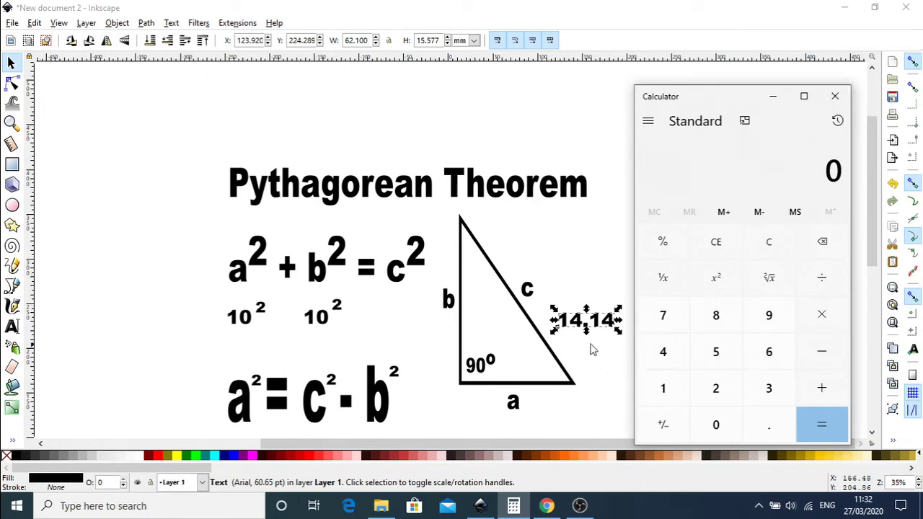
click(610, 367)
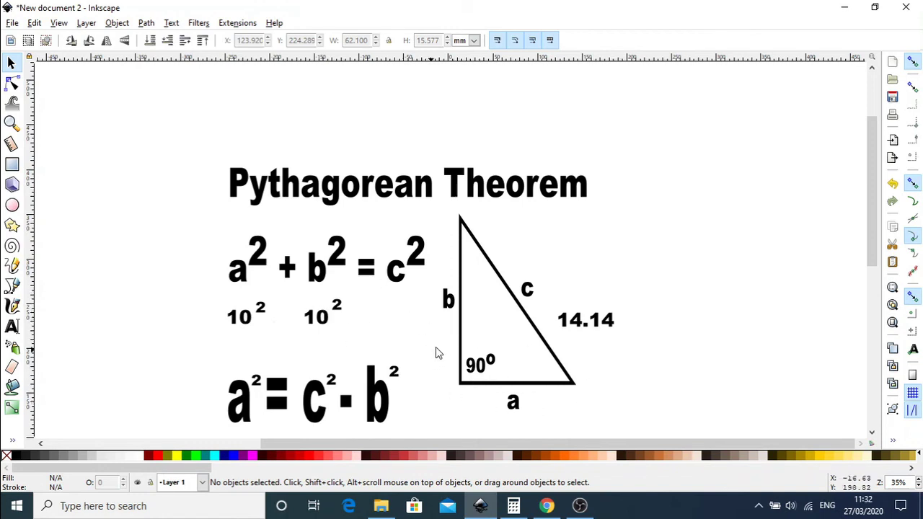
Reopen Calculator and enter 14.14.
click(510, 507)
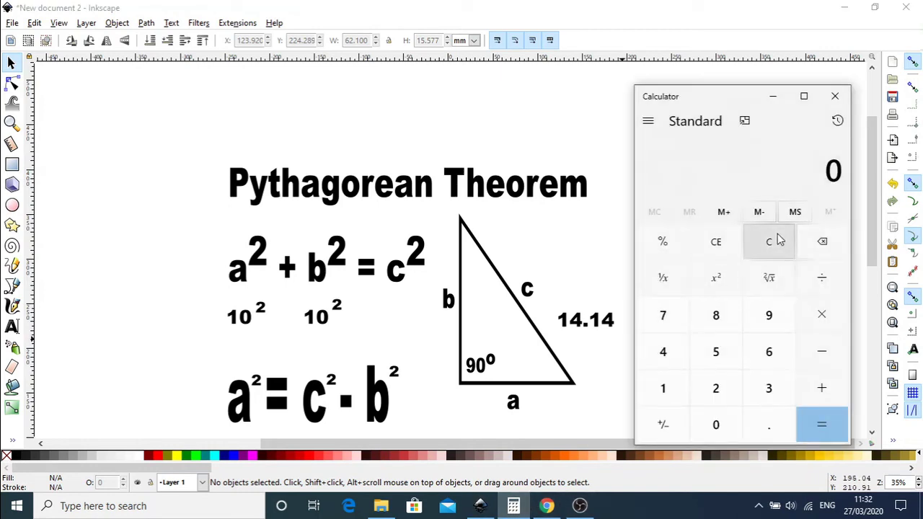
click(672, 385)
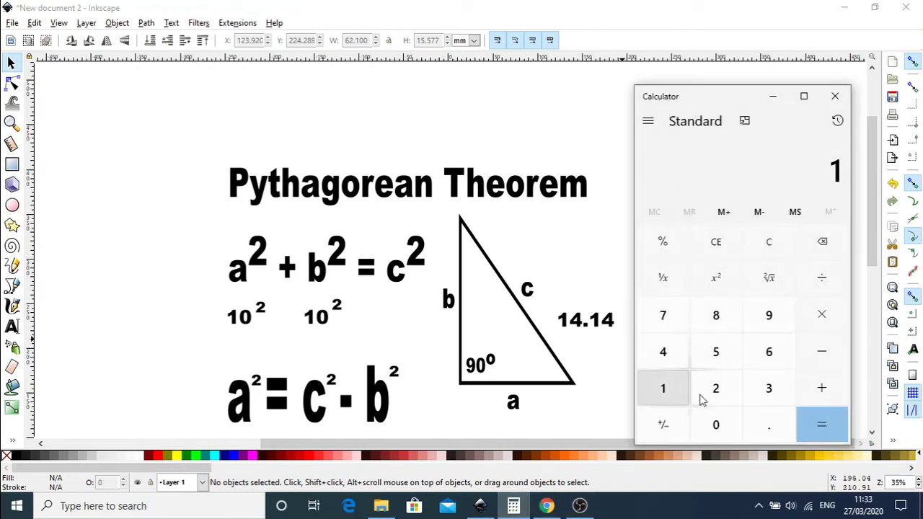
click(664, 358)
click(765, 431)
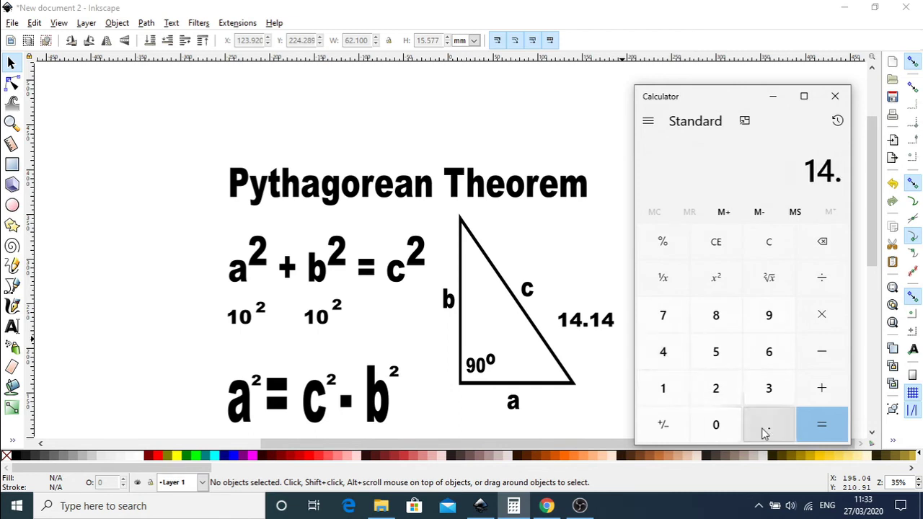
click(676, 396)
click(662, 353)
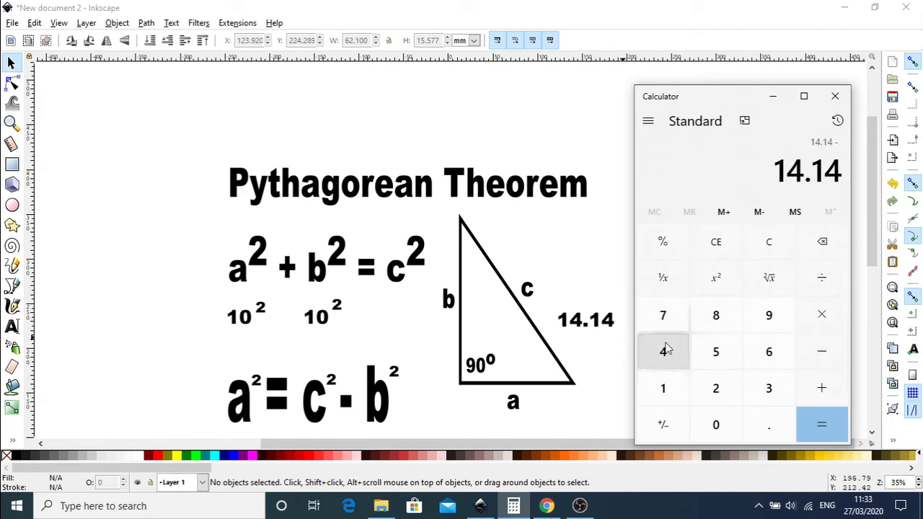
Begin subtracting 10, then clear and compute 10² = 100 instead.
click(714, 291)
click(671, 390)
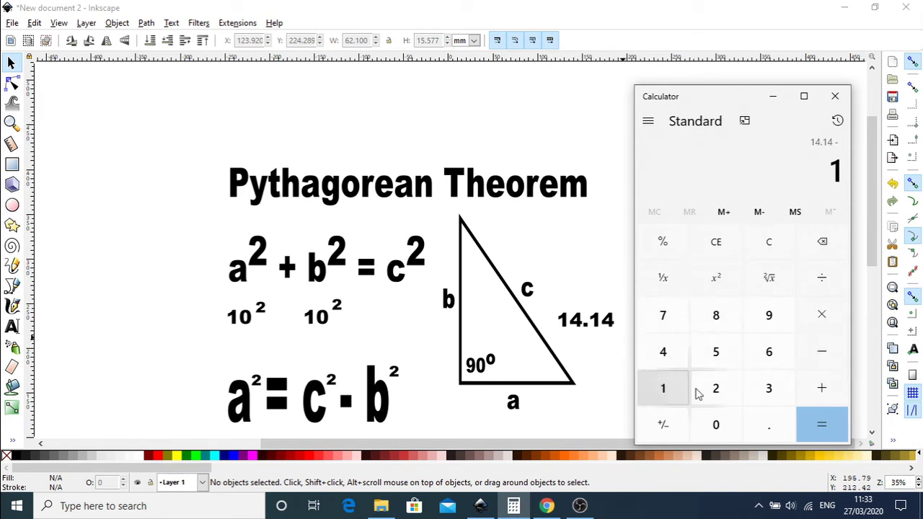
click(717, 423)
click(775, 240)
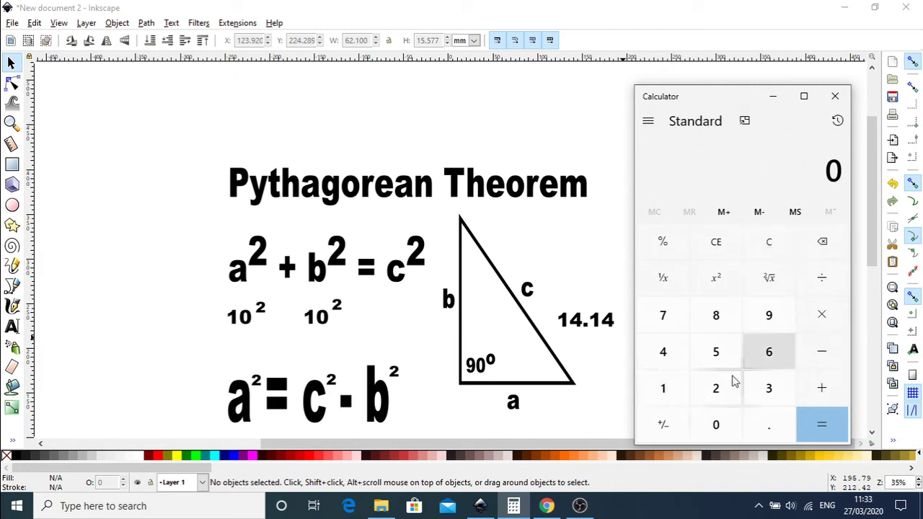
click(663, 393)
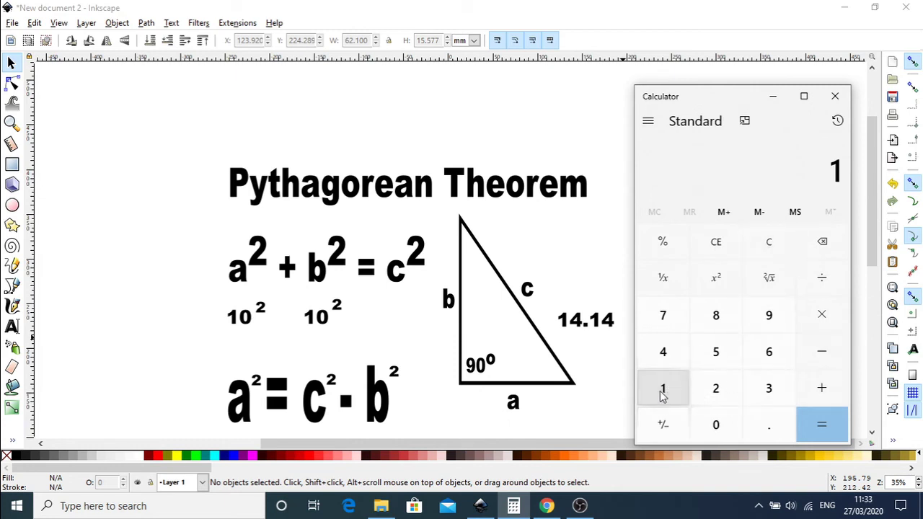
click(714, 429)
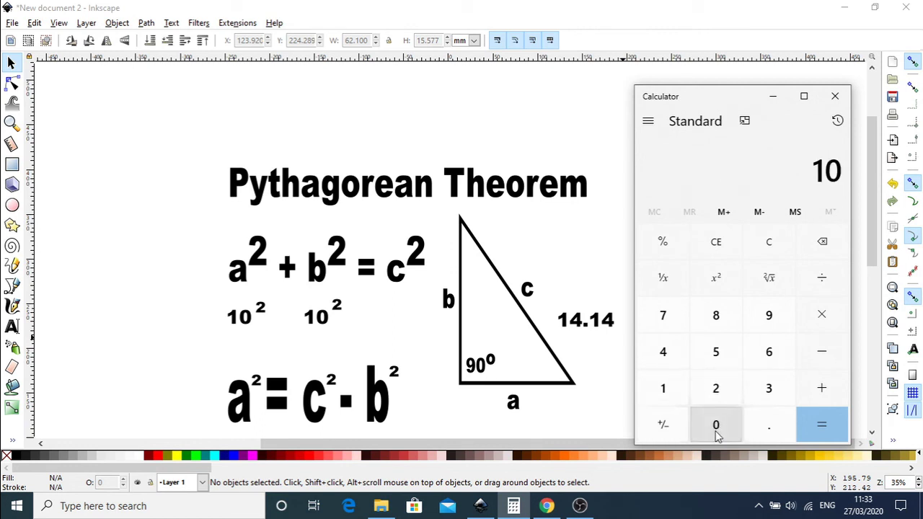
click(716, 277)
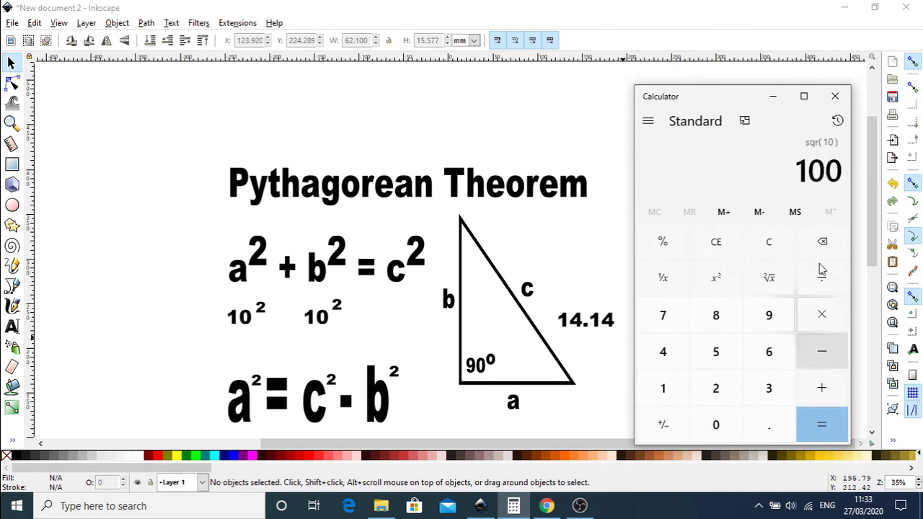
Clear the calculator and square 14.14 to get 199.9396.
click(768, 243)
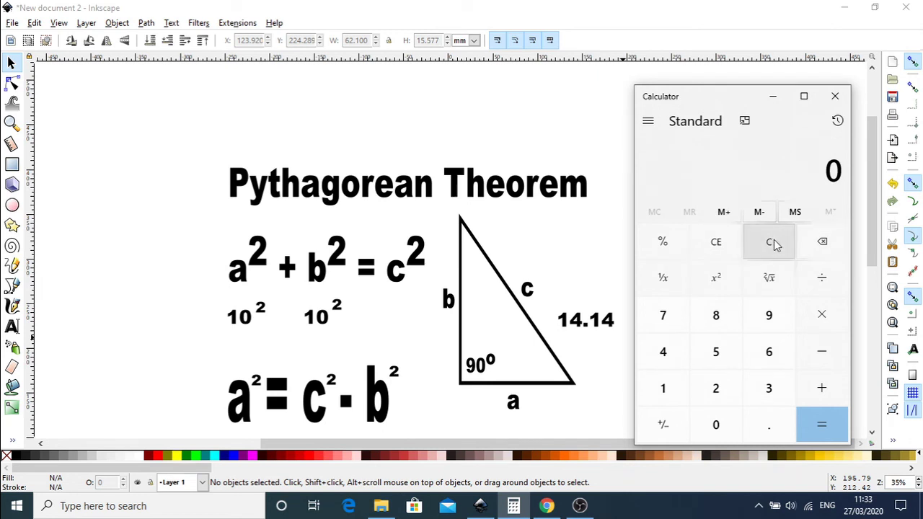
click(665, 390)
click(669, 352)
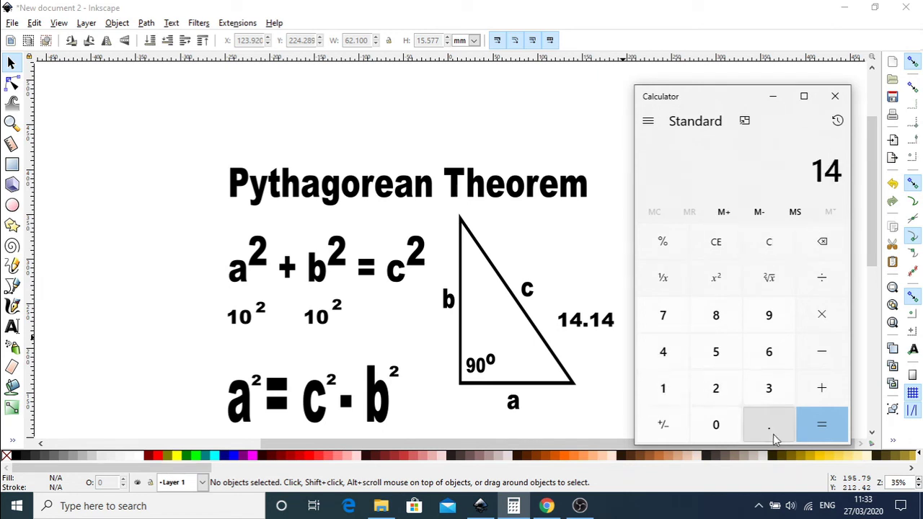
click(772, 432)
click(662, 389)
click(663, 353)
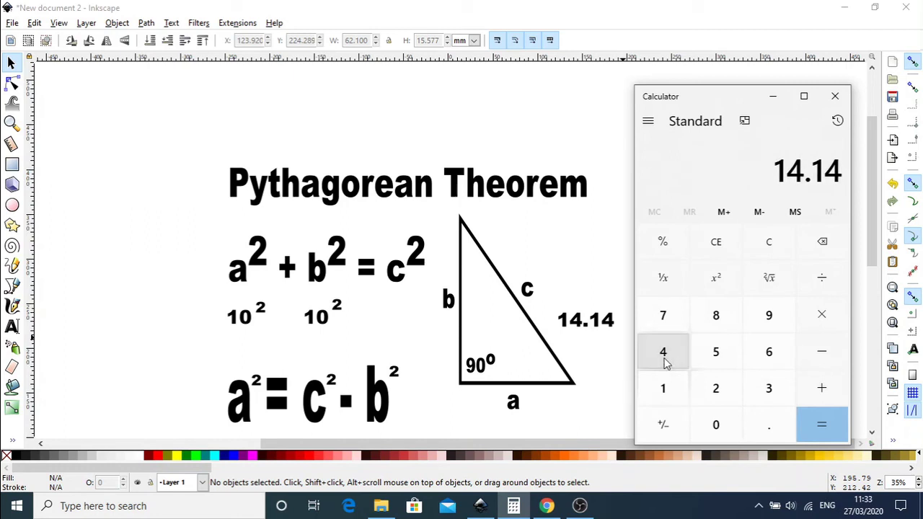
click(730, 283)
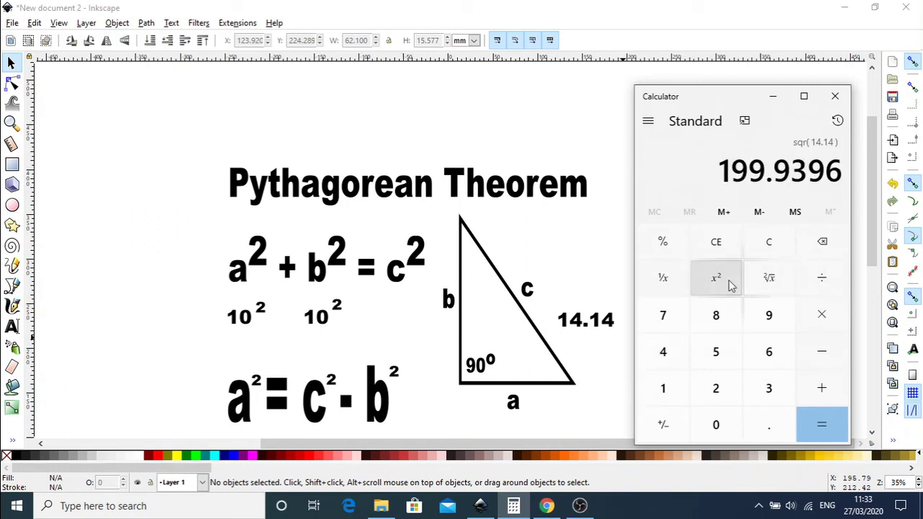
Subtract 100 to get 99.9396, then take its square root, 9.99697954384223.
click(826, 355)
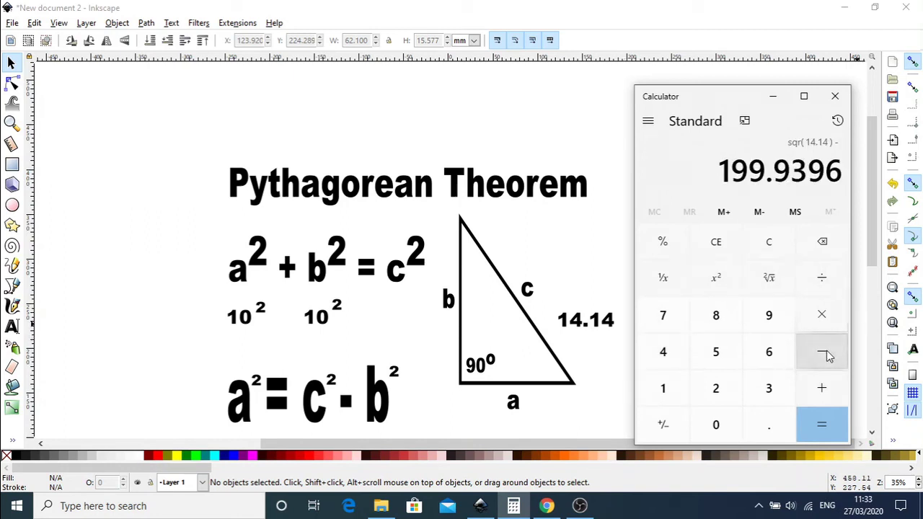
click(665, 390)
click(716, 424)
click(716, 424)
click(822, 424)
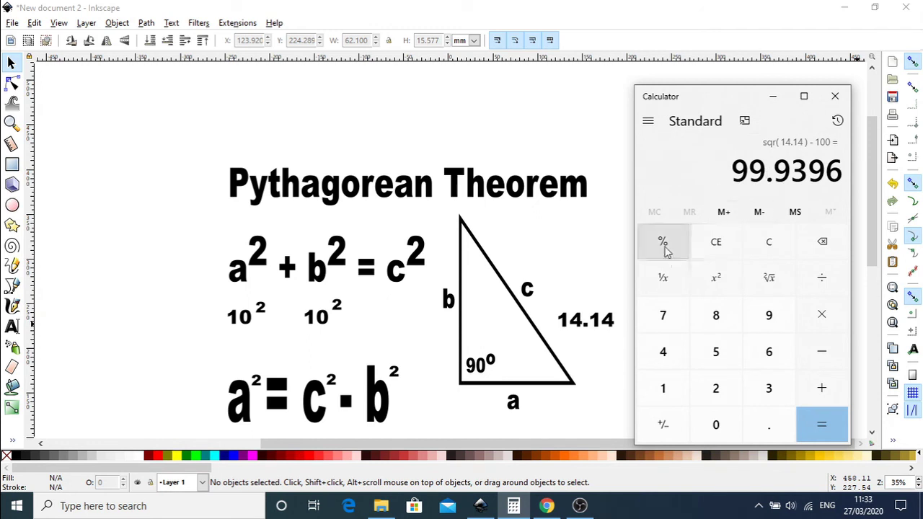
click(764, 284)
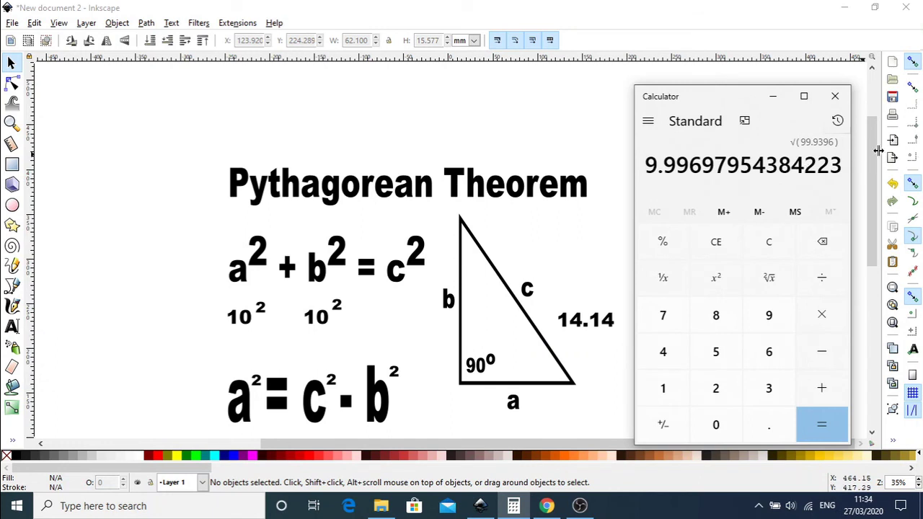
Bring the Inkscape drawing to the front and scroll the canvas slightly down.
drag(876, 150, 876, 173)
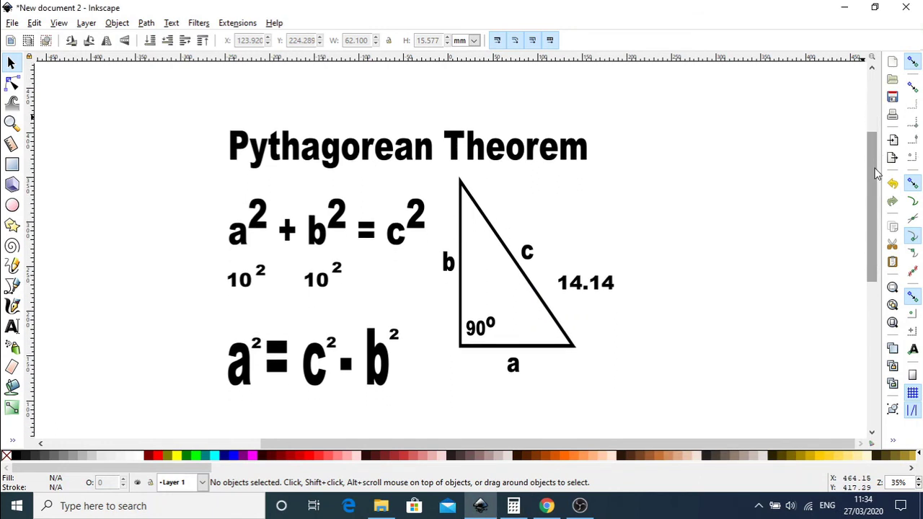